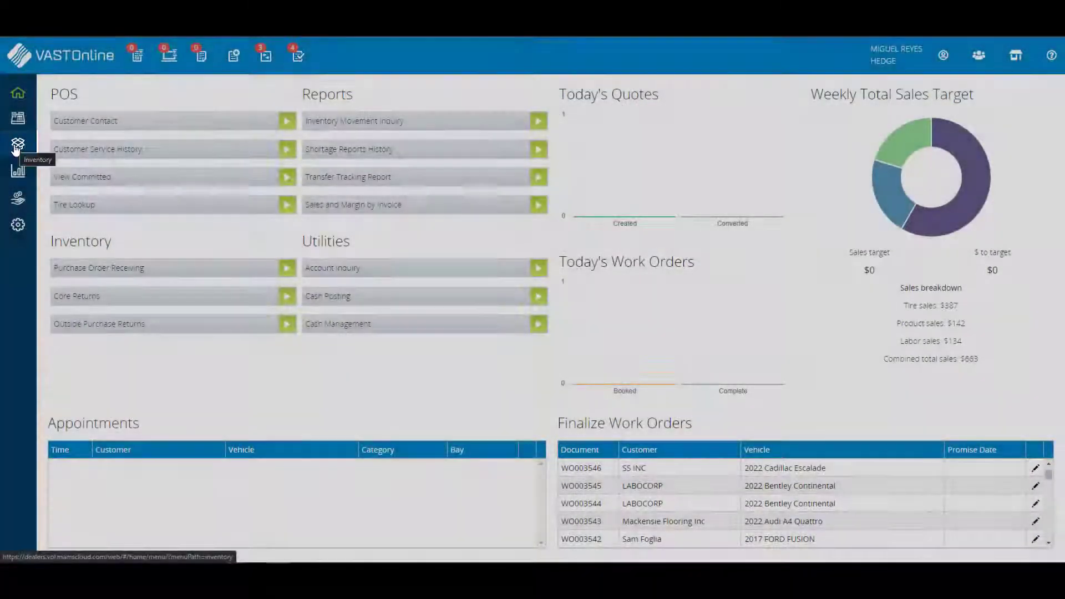
- Open the physical inventory groups and add a count group named Tires
click(16, 147)
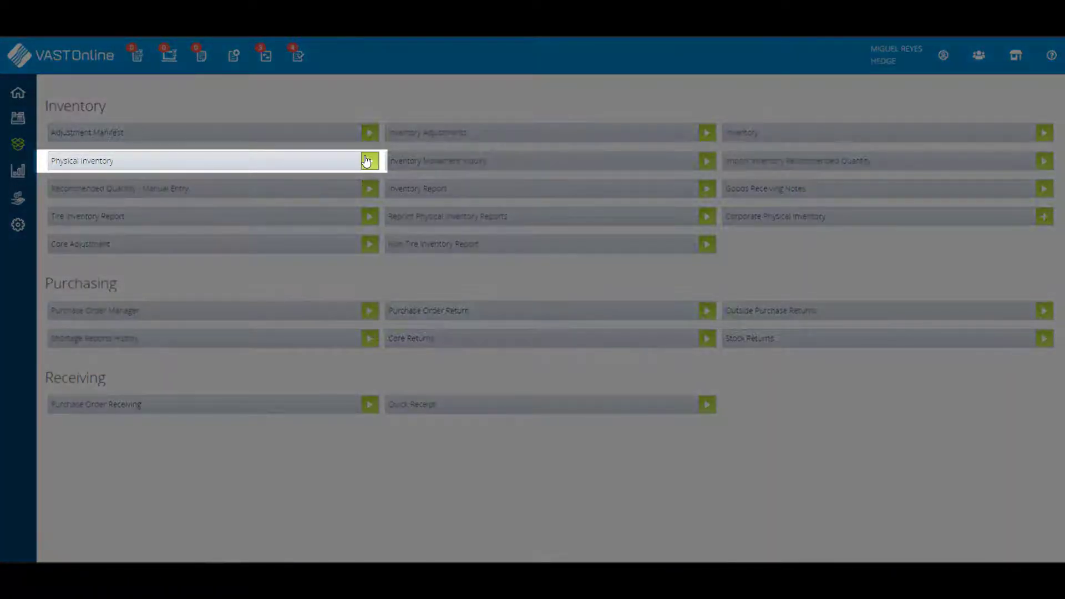
click(369, 160)
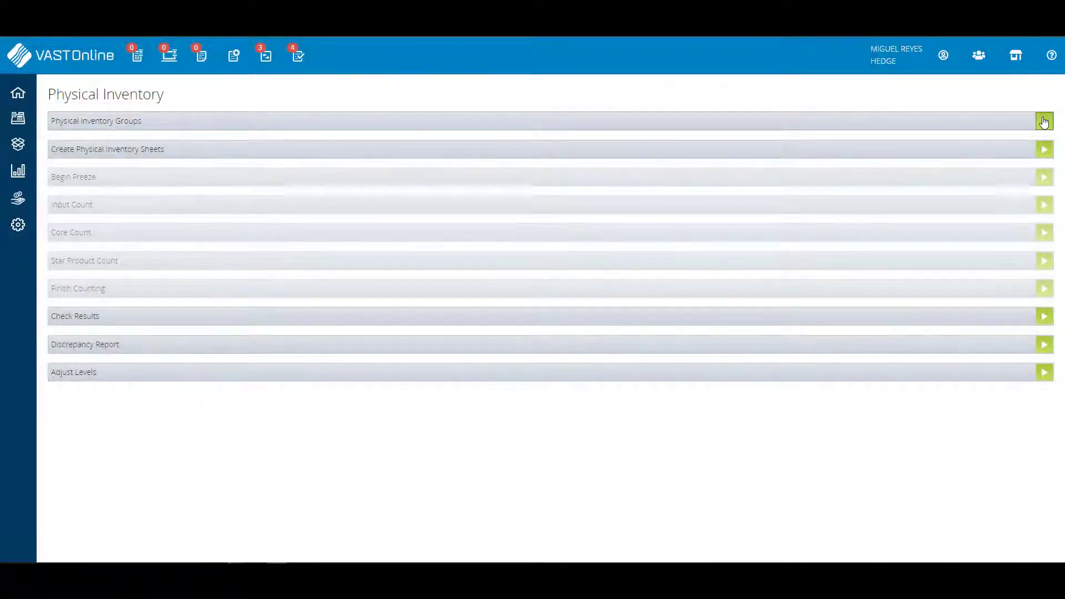
click(1044, 121)
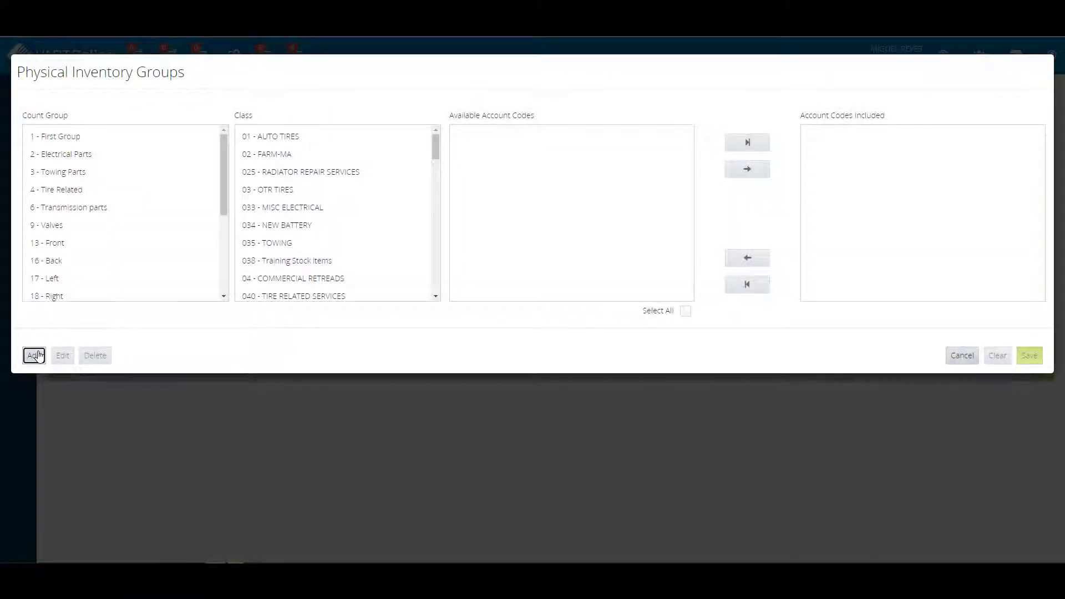
click(37, 355)
text(Tire)
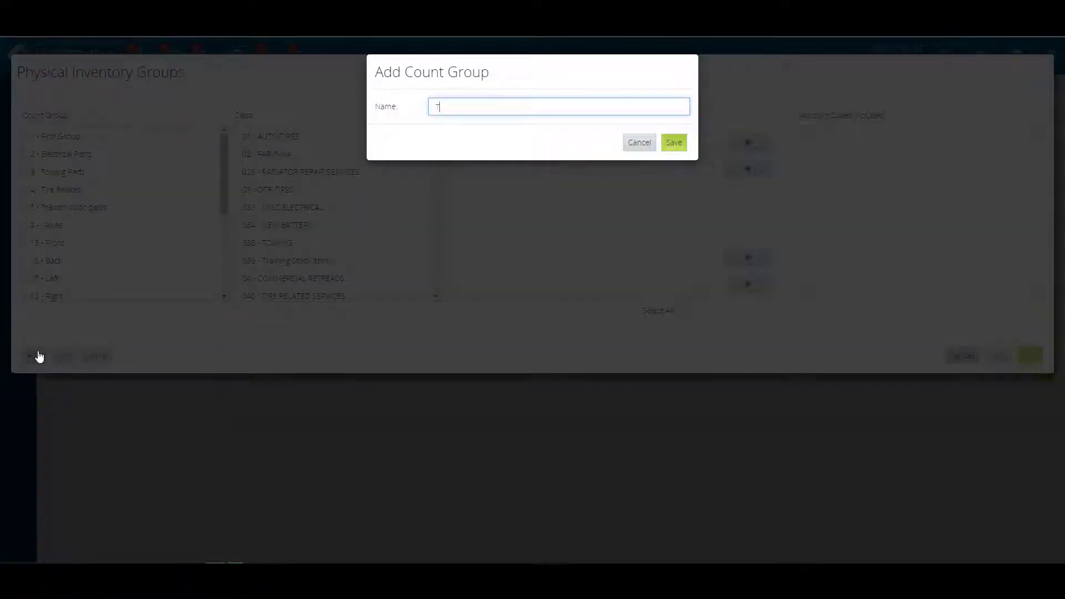
text(s)
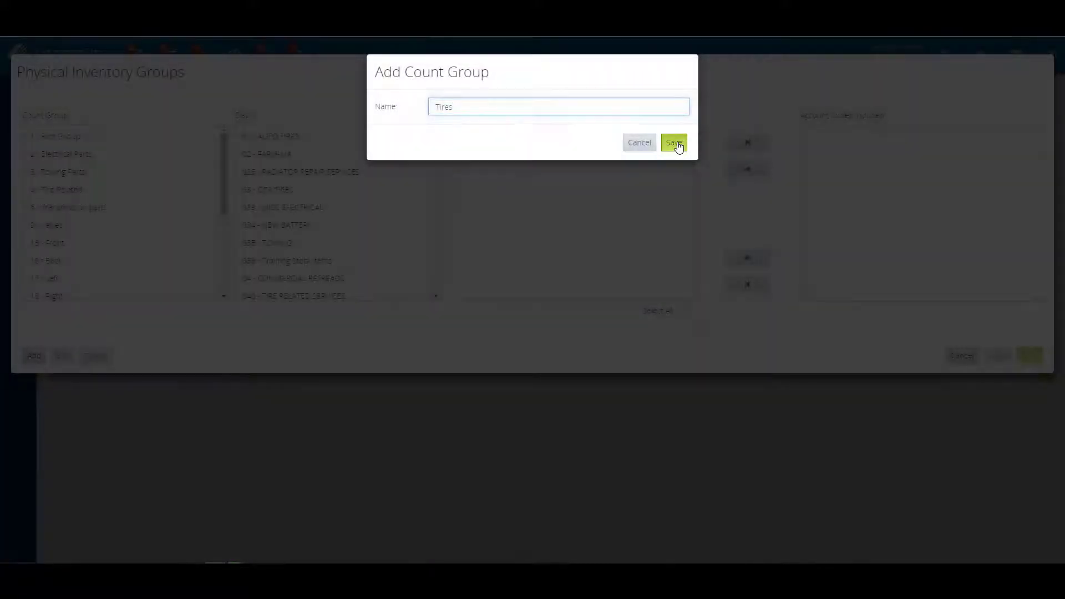
click(678, 145)
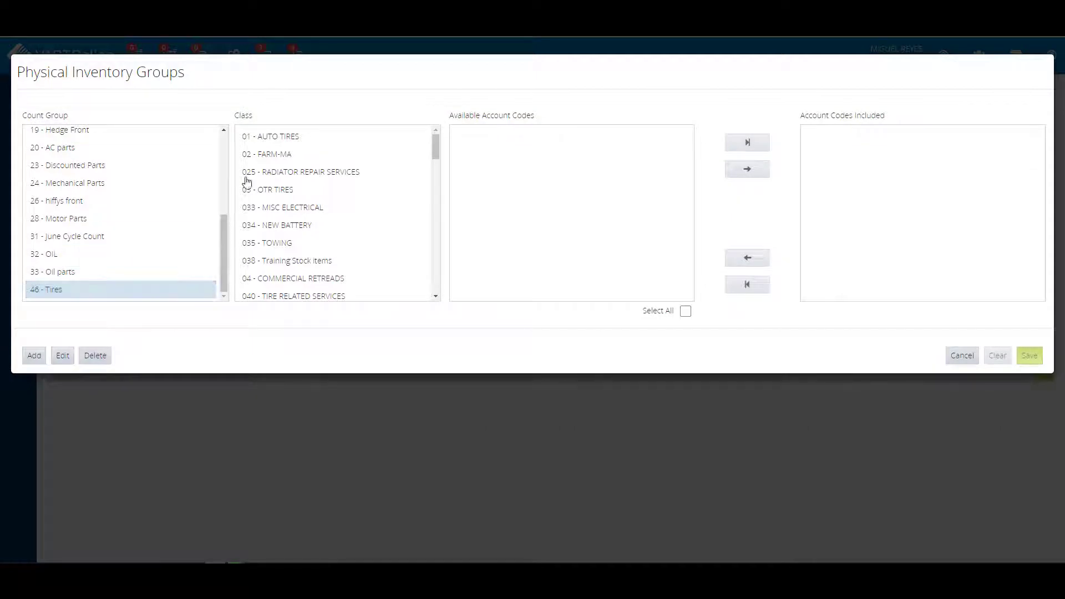
- Include account codes 000191, 000241 and 000315 from class 01 - AUTO TIRES in the Tires count group
click(300, 136)
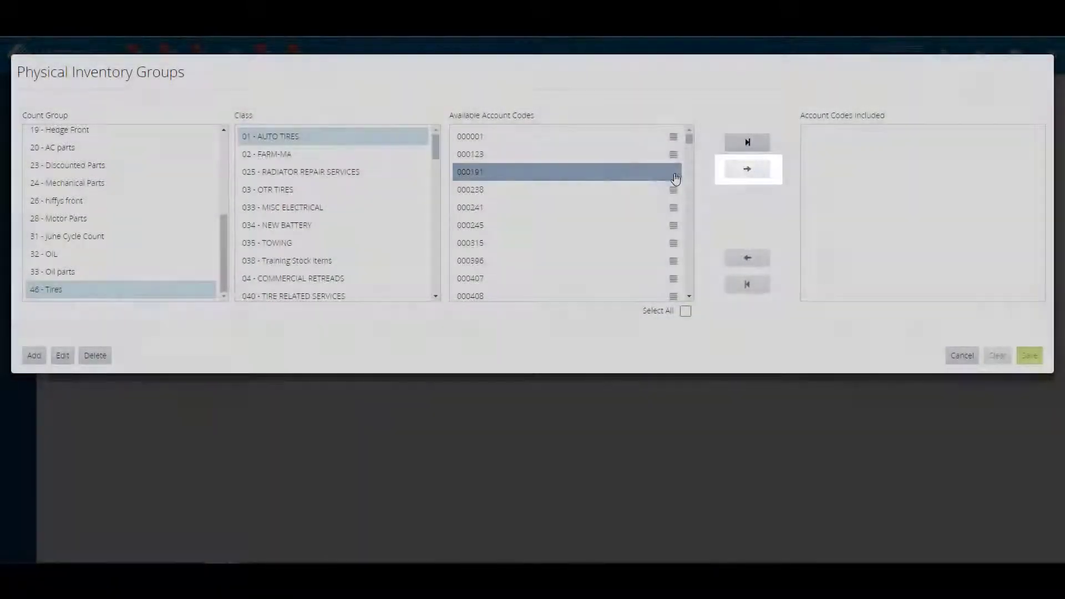
click(663, 173)
click(655, 208)
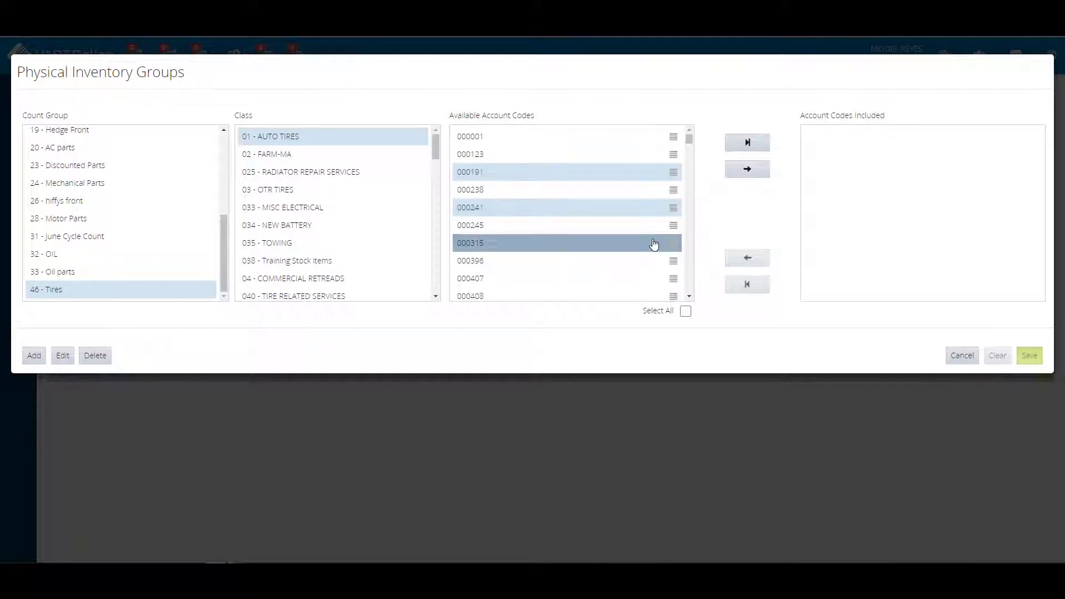
click(654, 245)
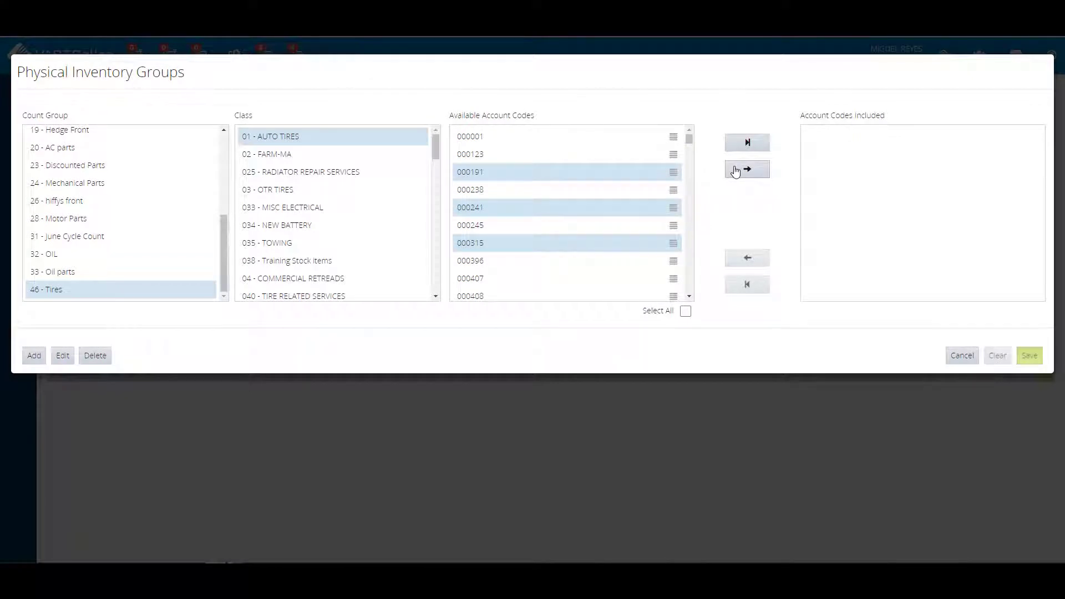
click(735, 172)
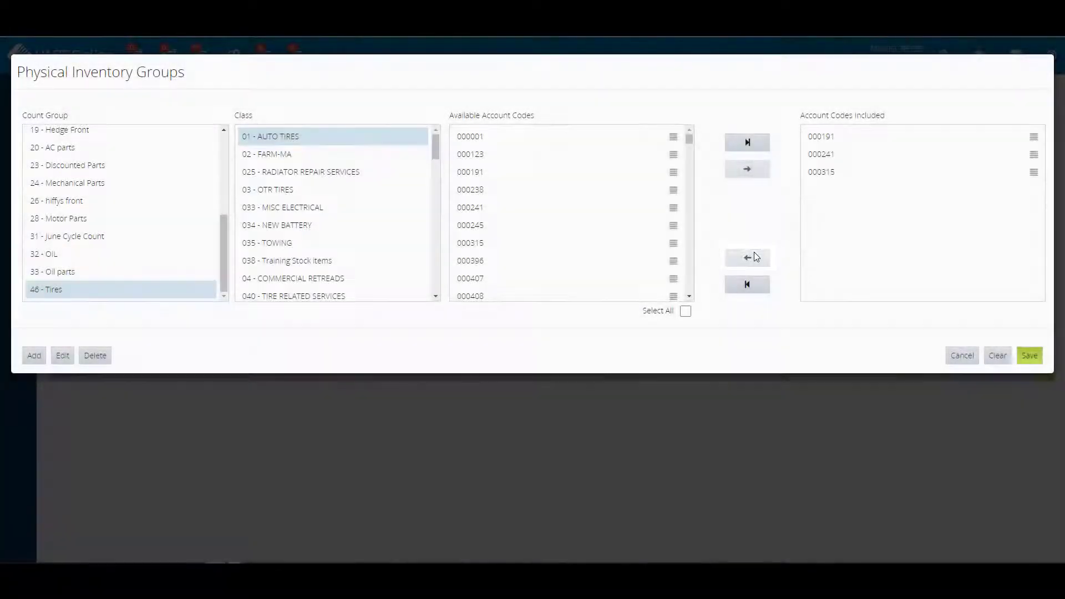
- Replace account code 000315 in the Tires group with 000396, 000408, 000611 and 000612, then save and close the group setup
click(821, 172)
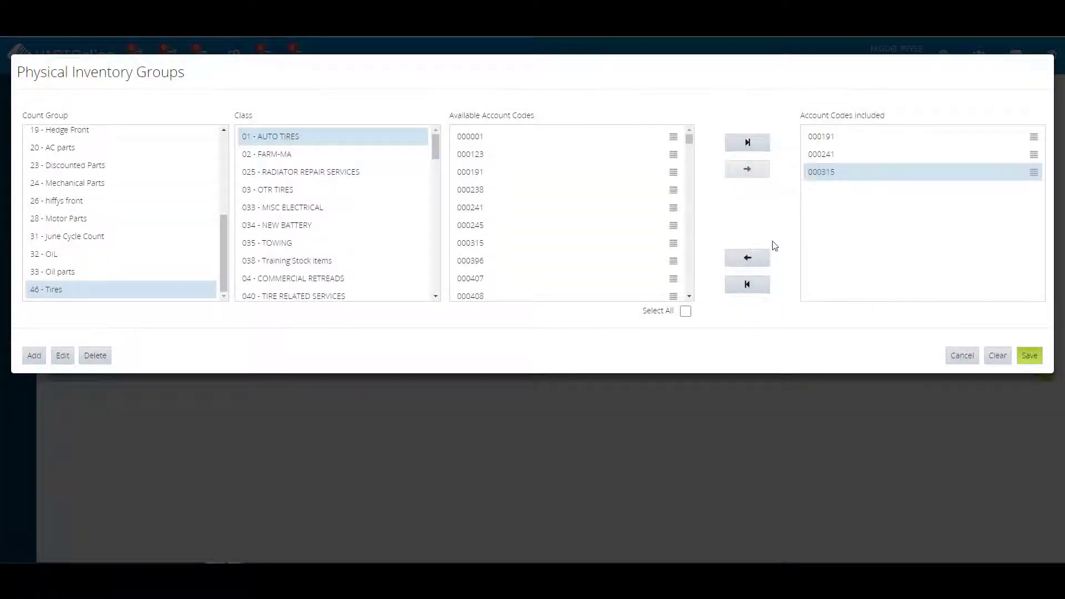
click(762, 261)
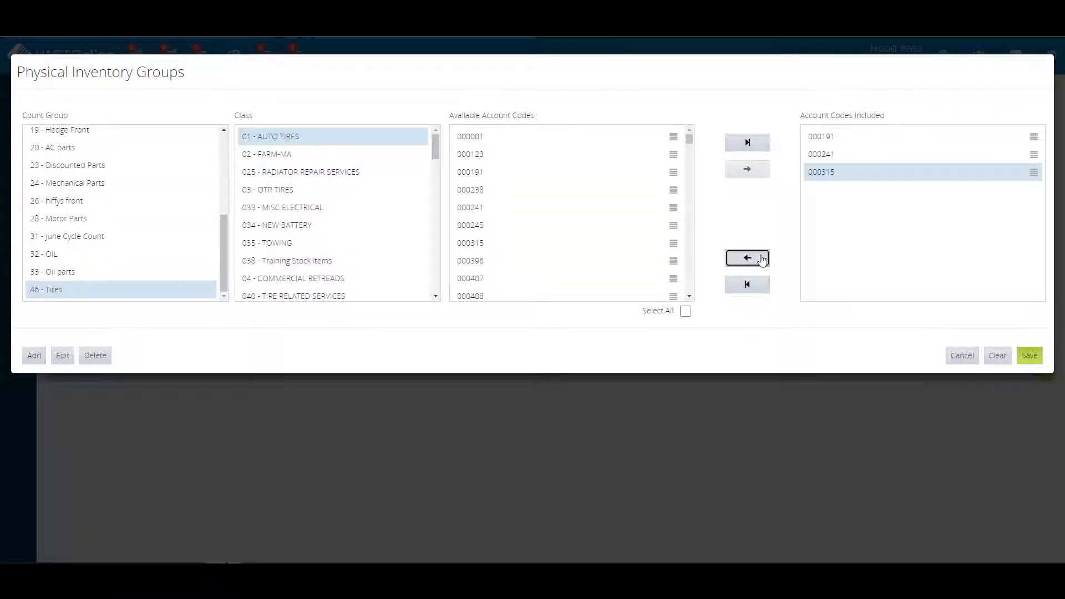
click(672, 266)
click(671, 295)
scroll(668, 277, down, 2)
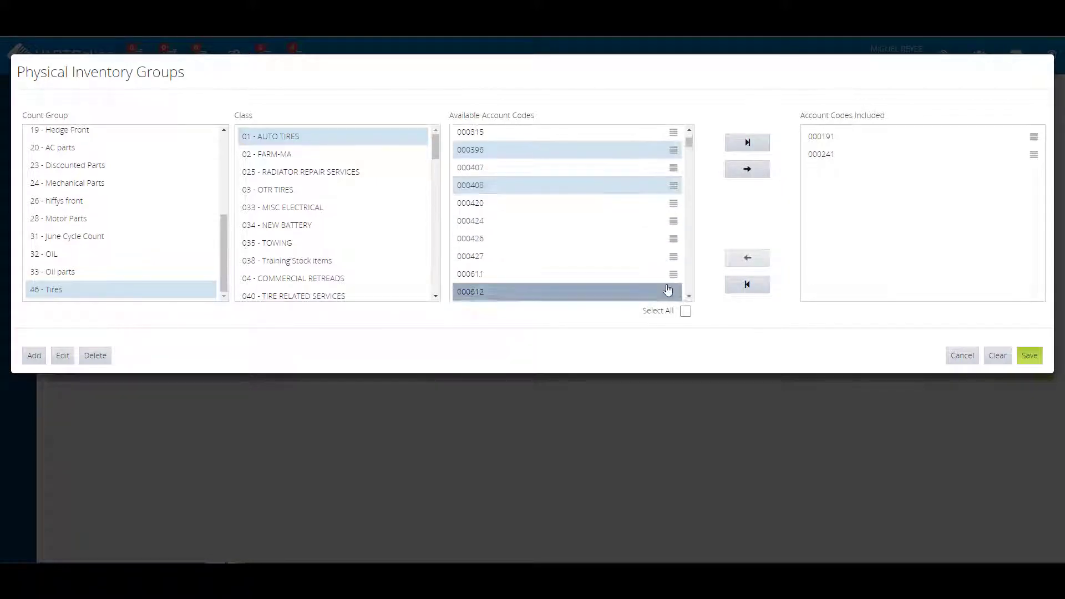
click(669, 274)
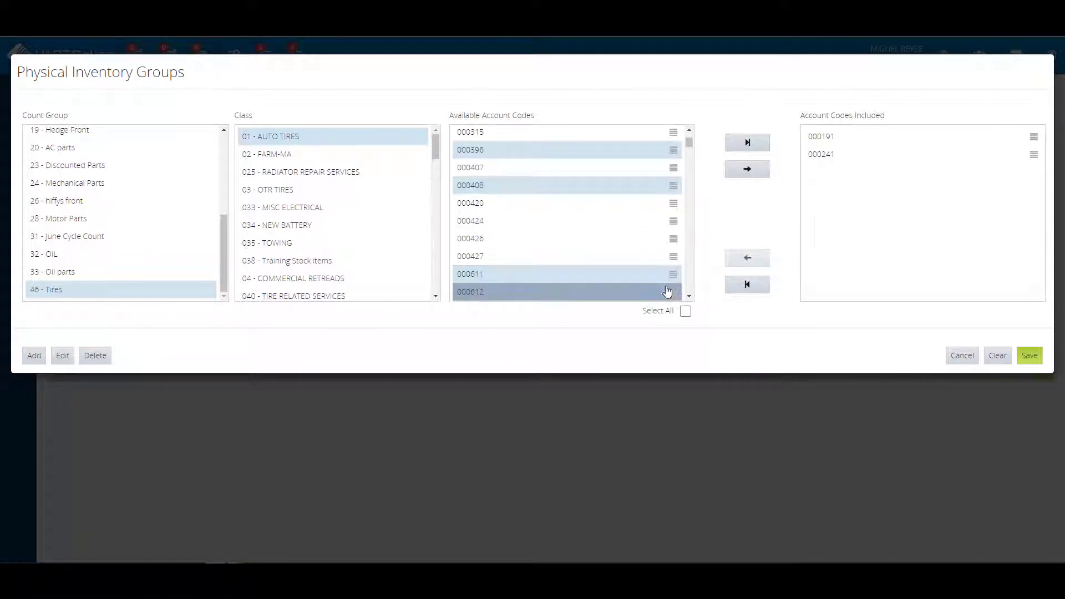
click(753, 175)
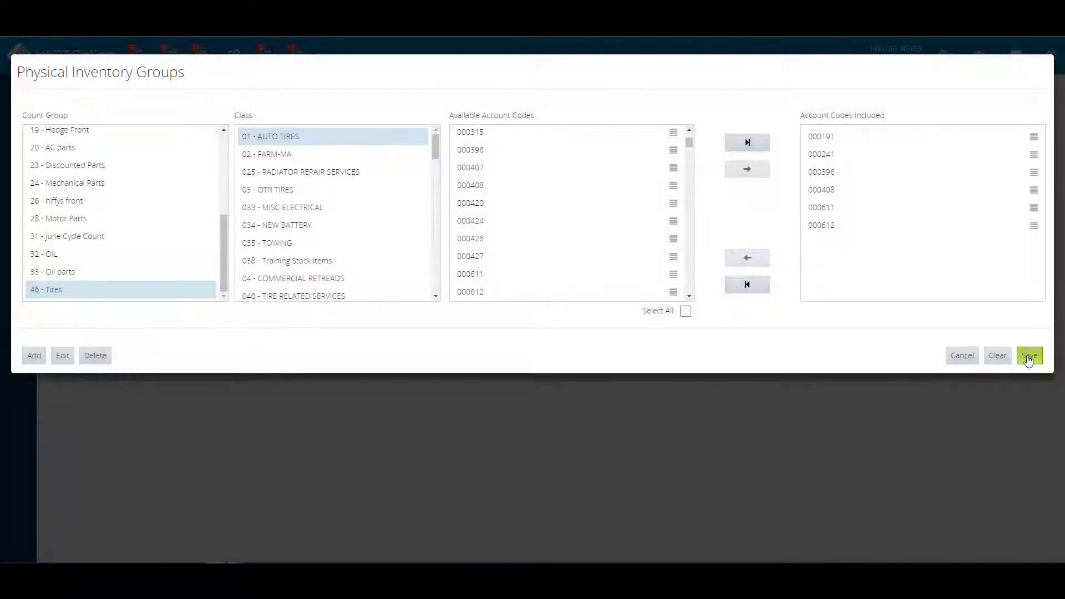
click(1028, 357)
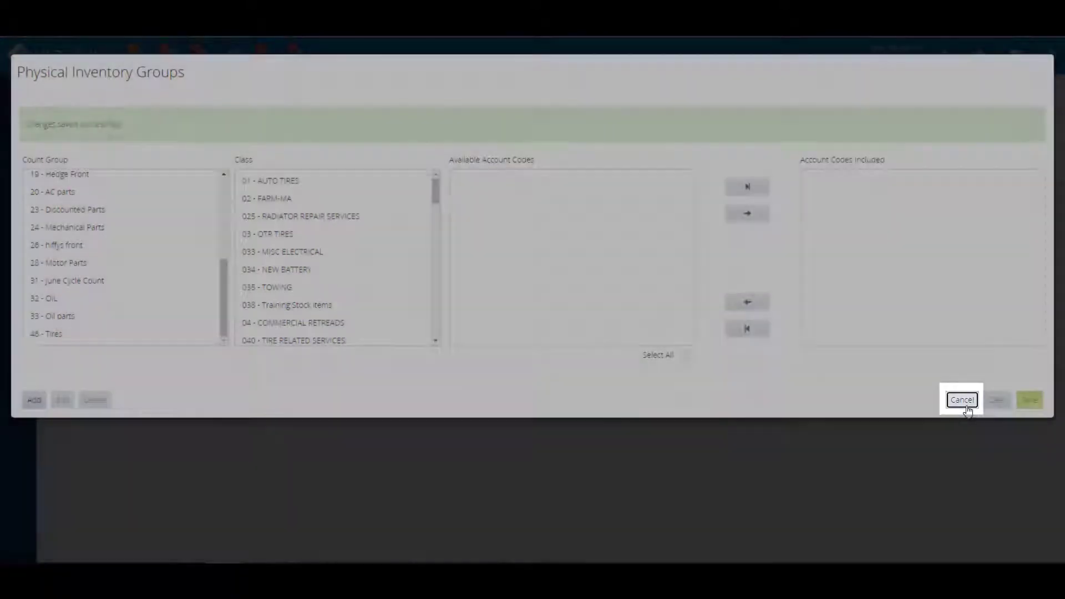
click(964, 403)
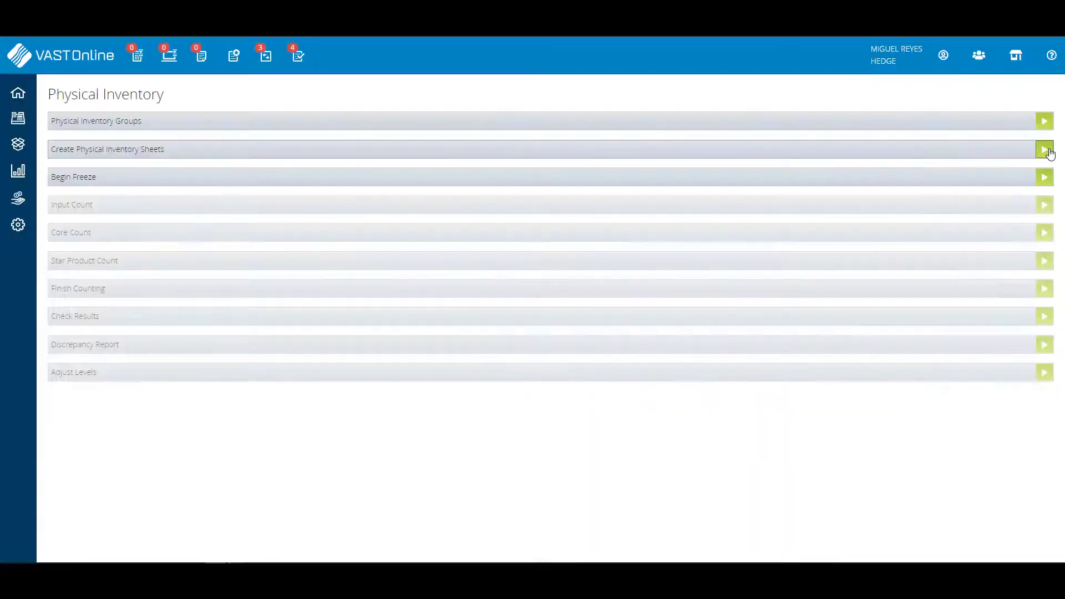
- Set up physical inventory sheets with 10 blank lines, tires included and split from parts, zero-on-hand items included, and Received in Last 12 Months
click(1047, 150)
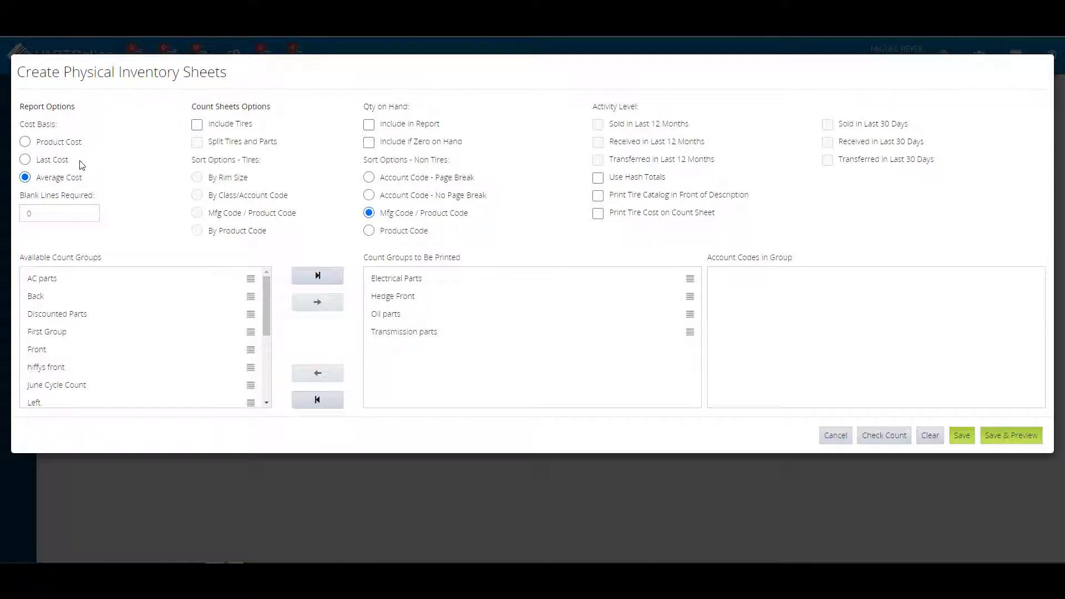
click(39, 213)
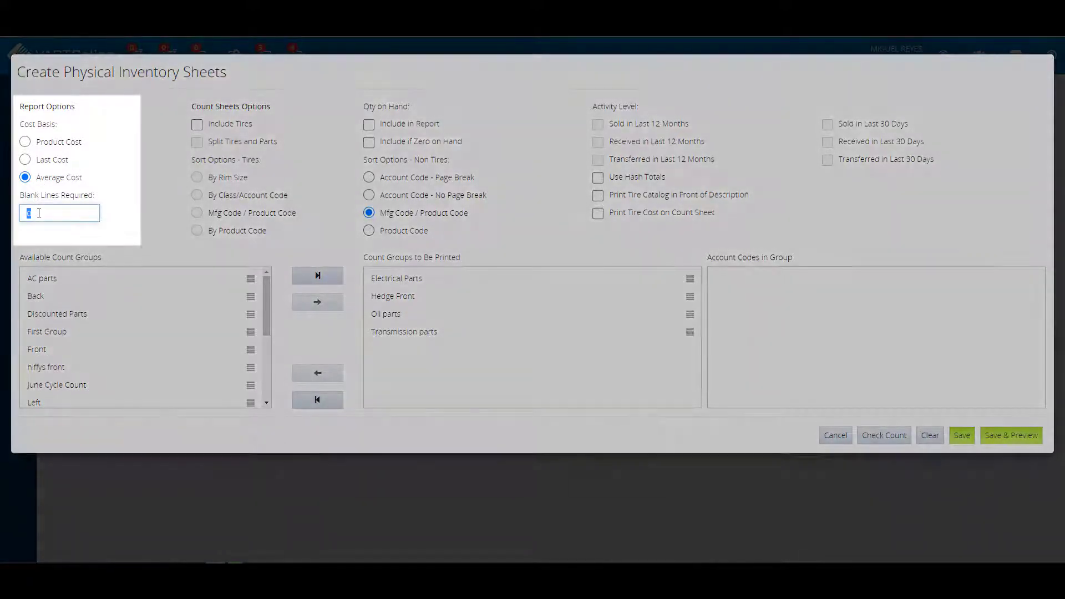
text(10)
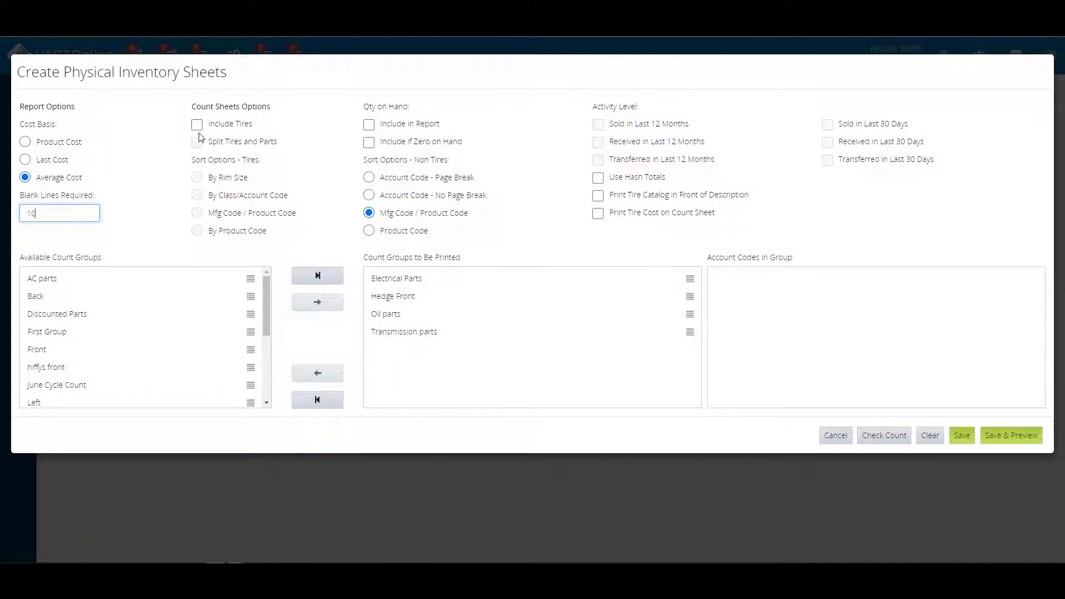
click(197, 126)
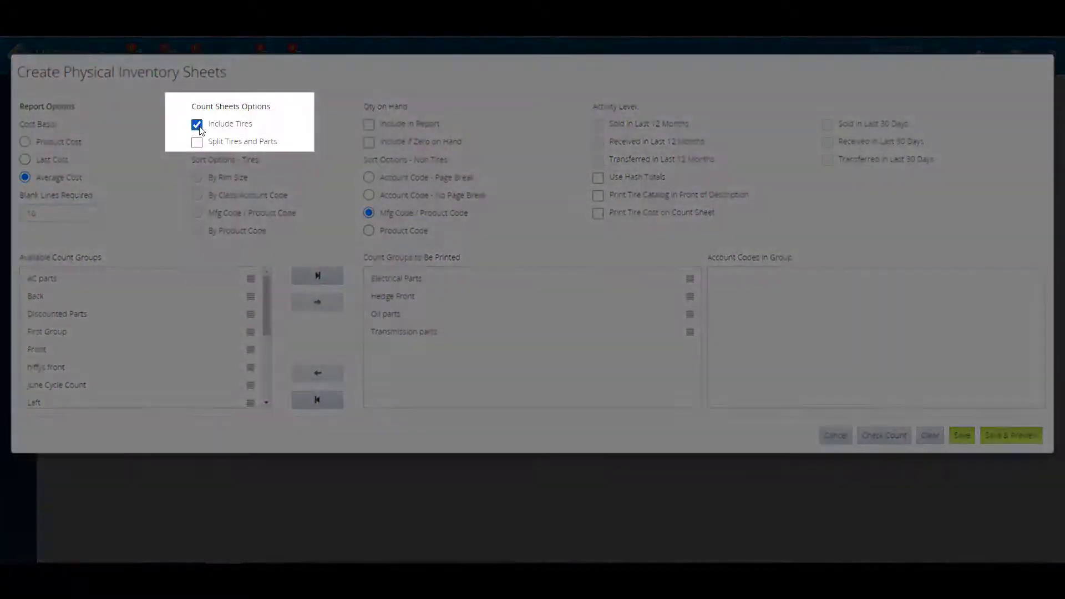
click(198, 142)
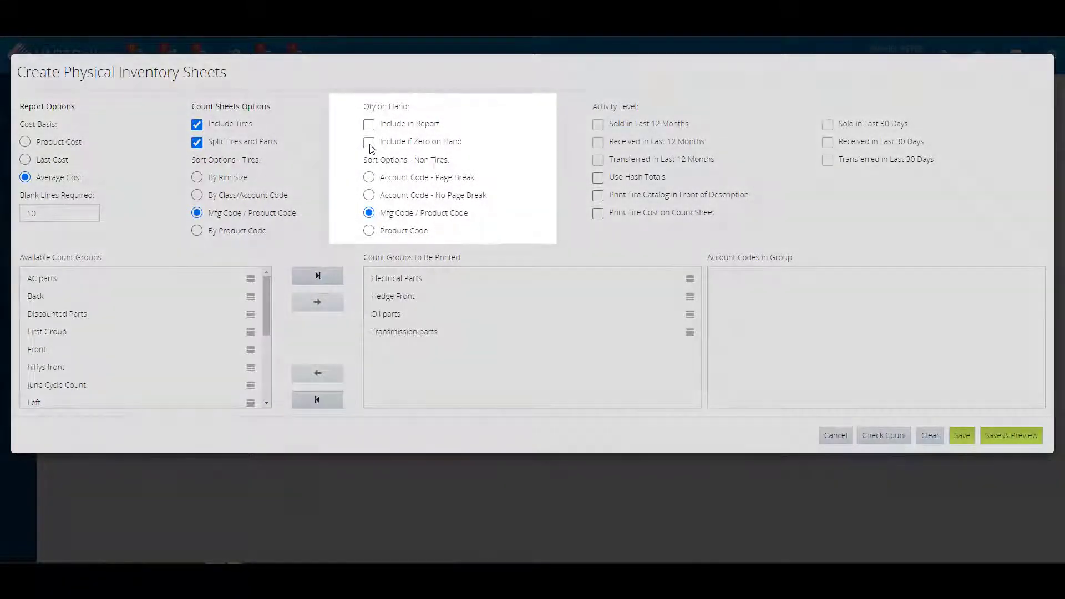
click(368, 142)
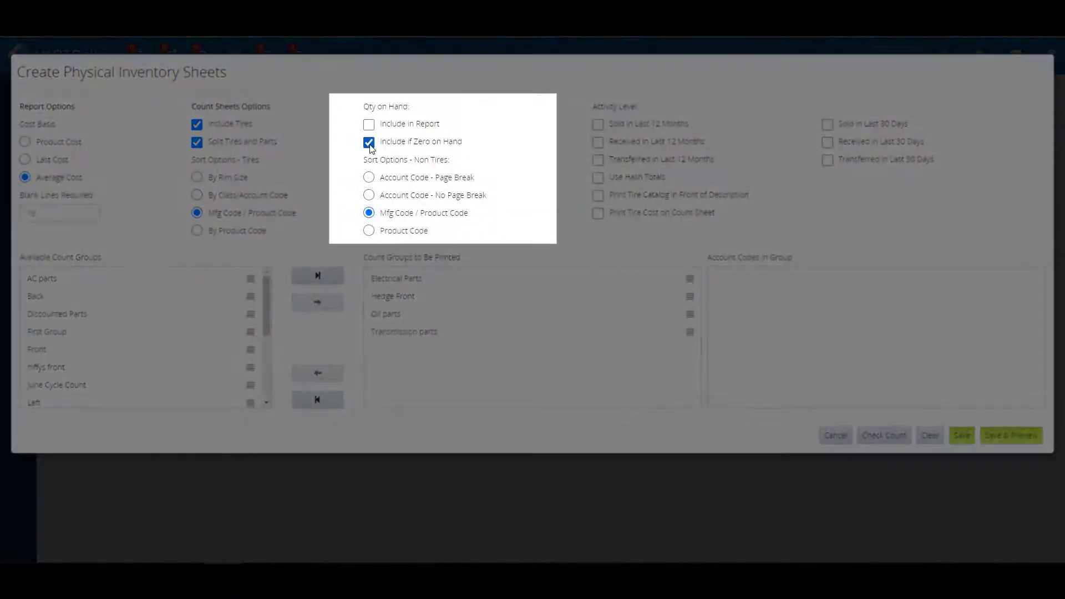
click(598, 142)
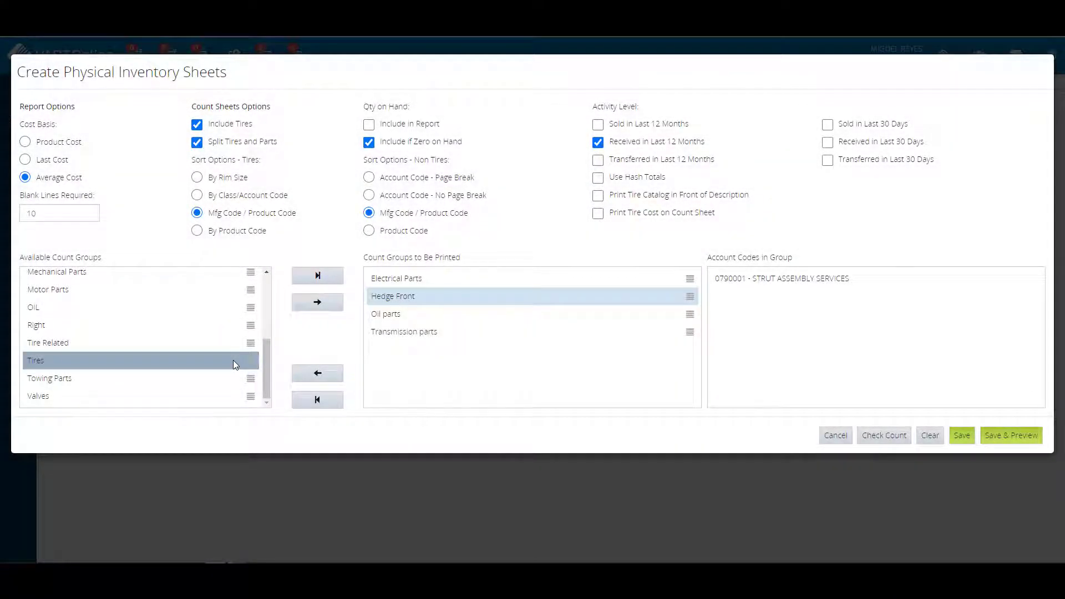
- Add the Tires group to the count groups to be printed, then save and preview the inventory sheets
click(319, 303)
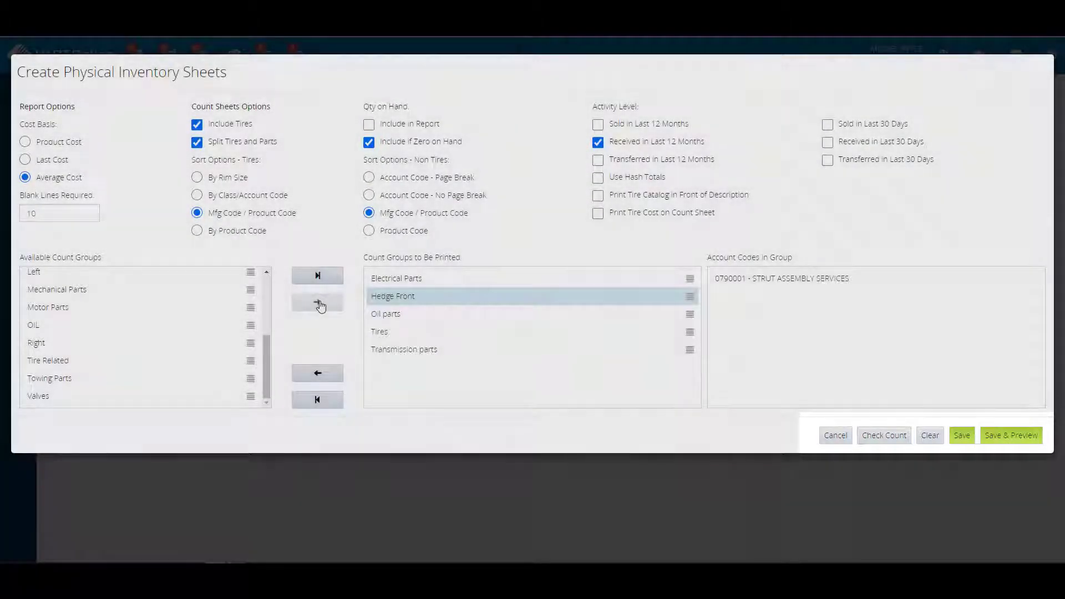
click(388, 331)
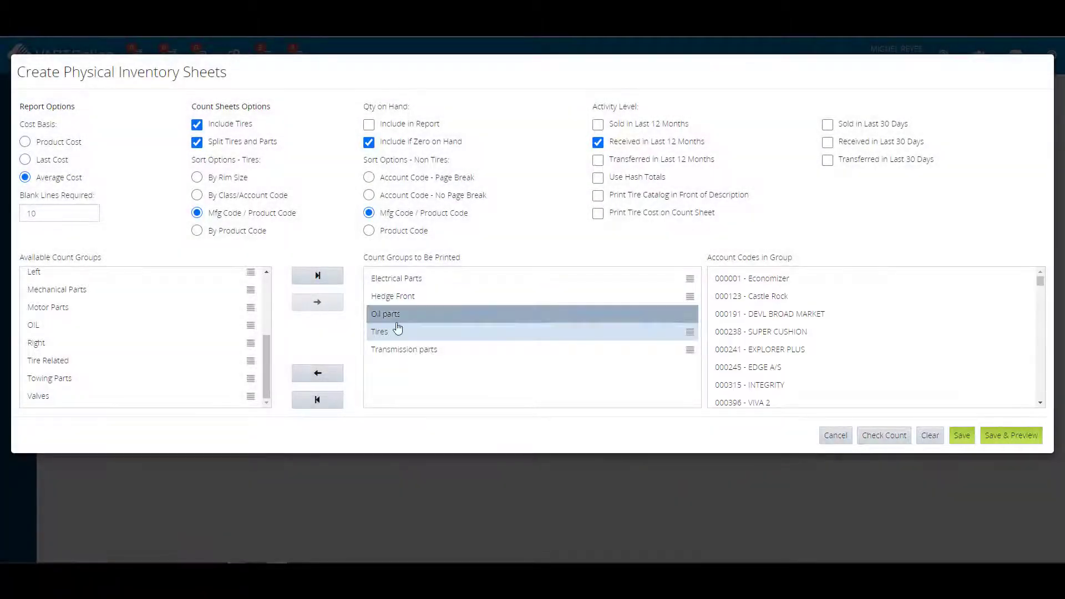
click(1016, 439)
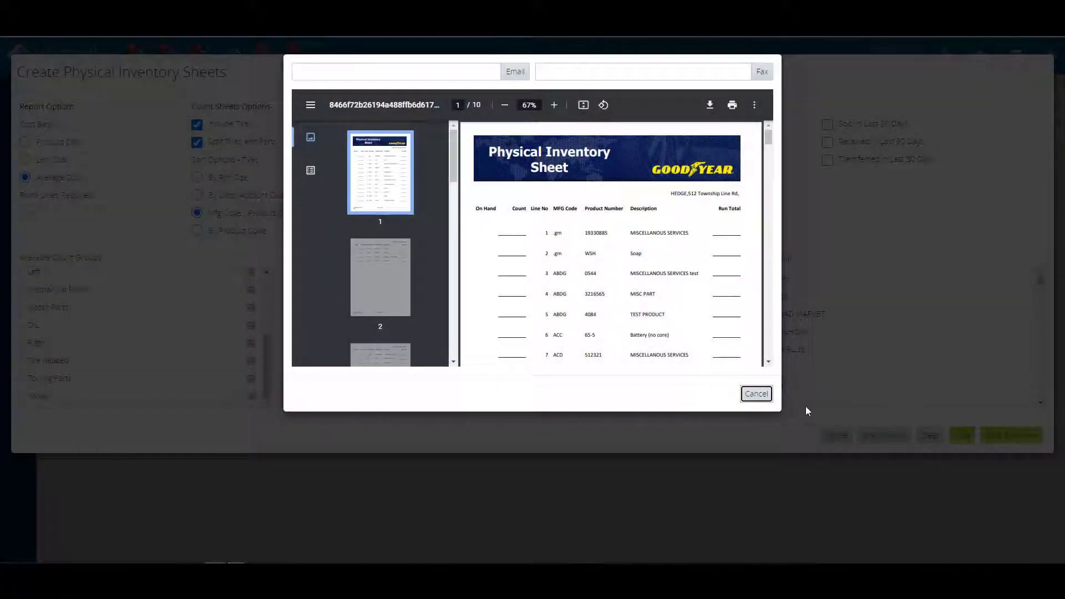
click(756, 395)
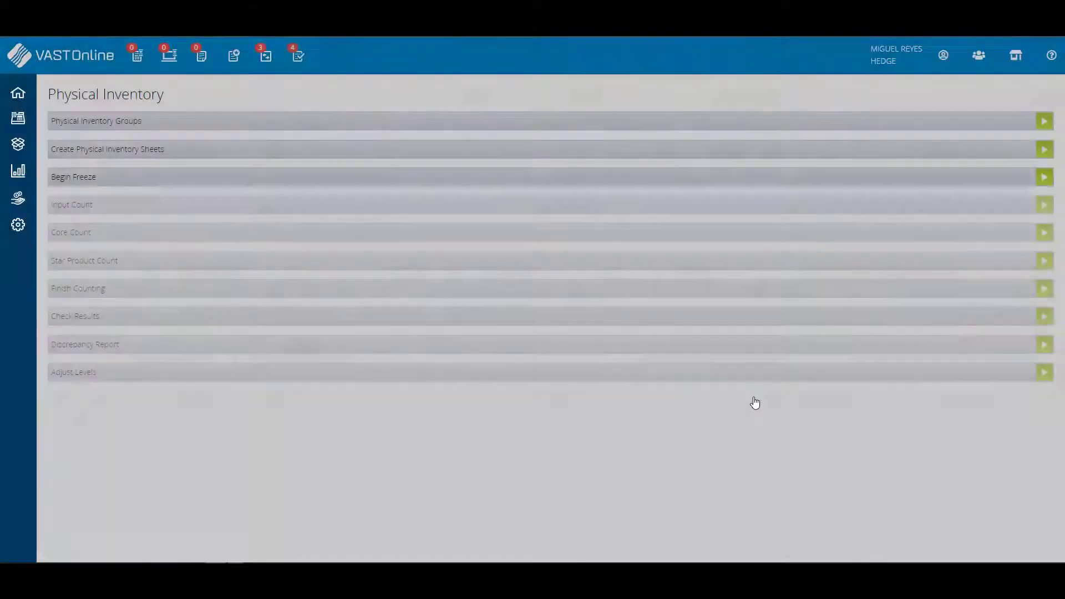
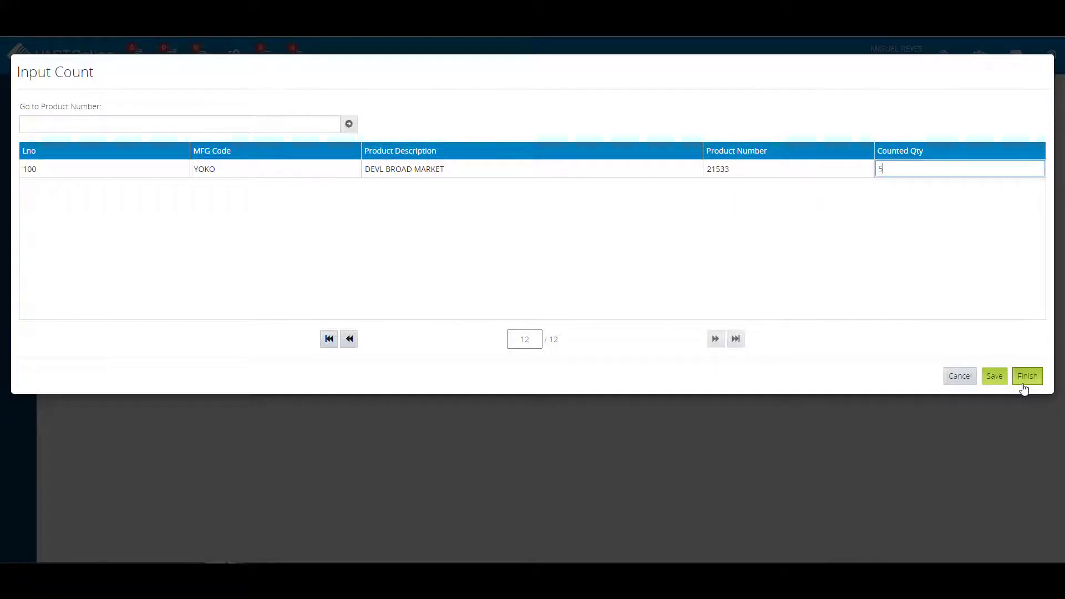
- Finish the printed-sheet count and process an additional product, number 02465, with a counted quantity of 5
click(1024, 386)
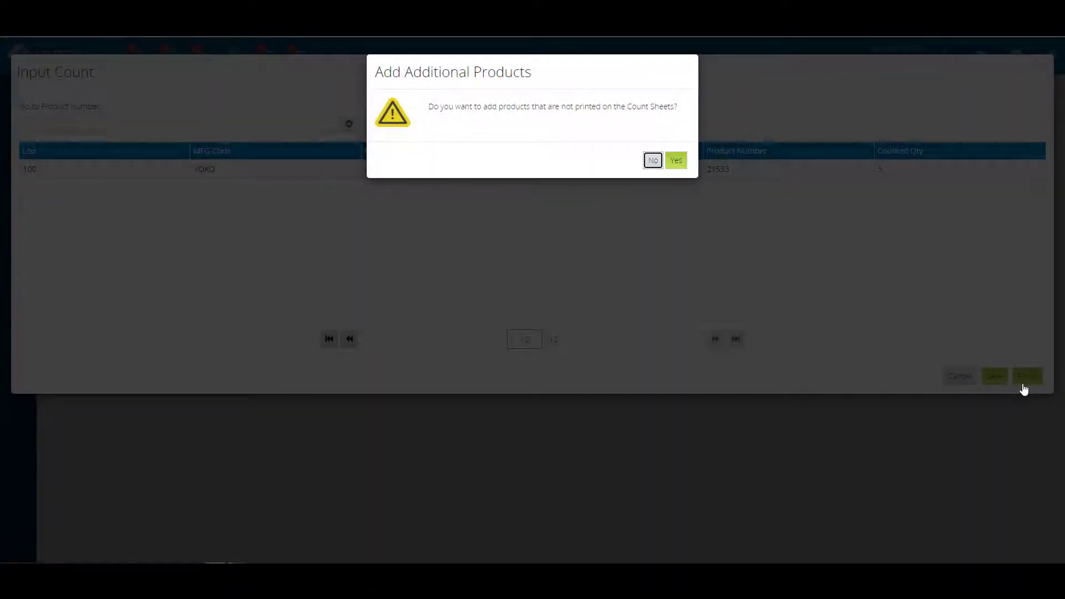
click(676, 160)
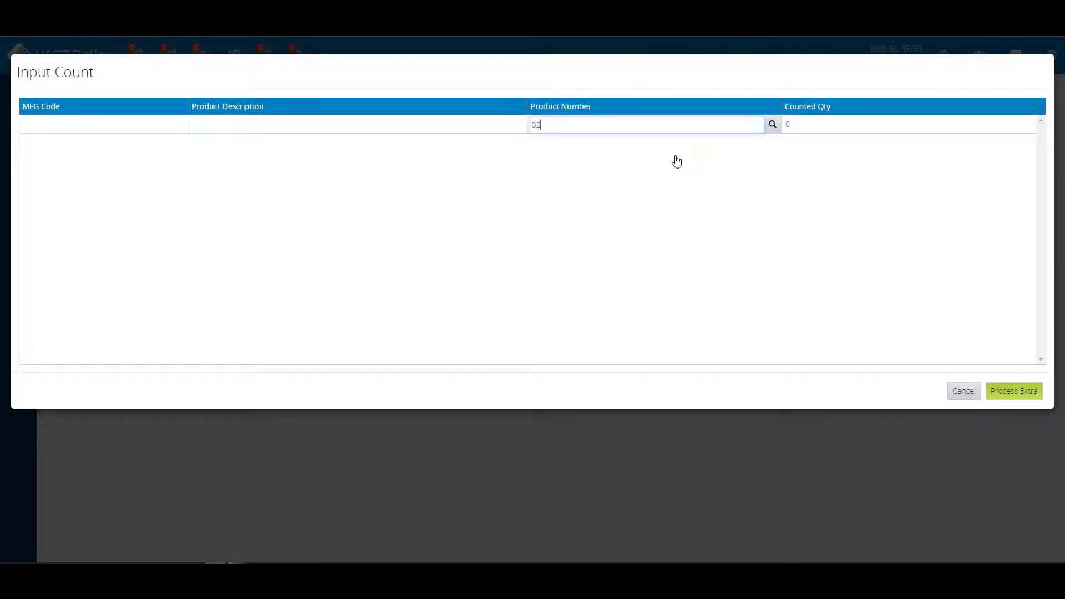
text(02465)
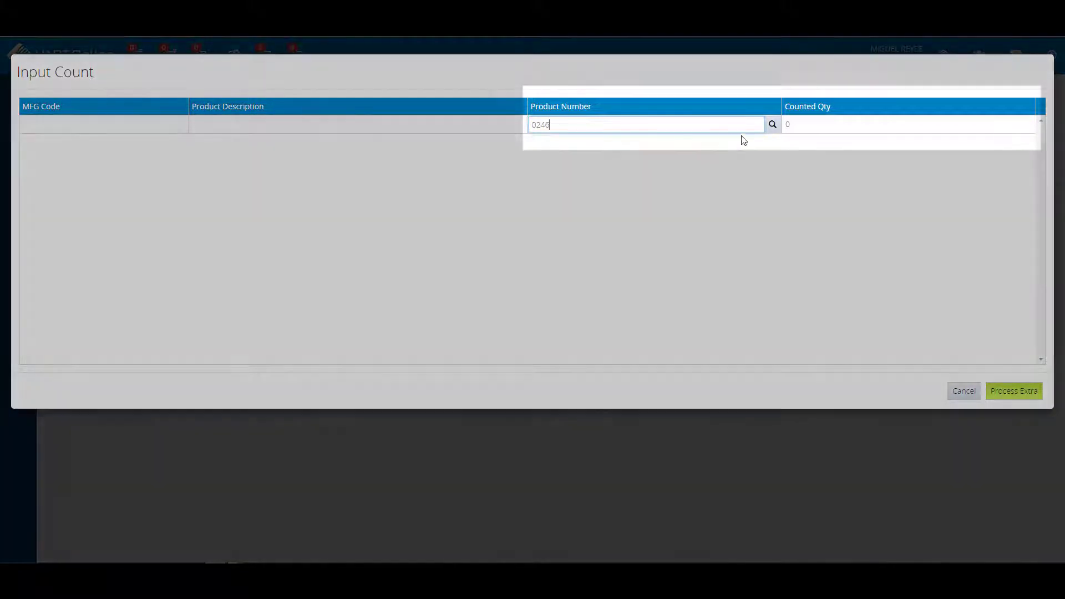
click(772, 124)
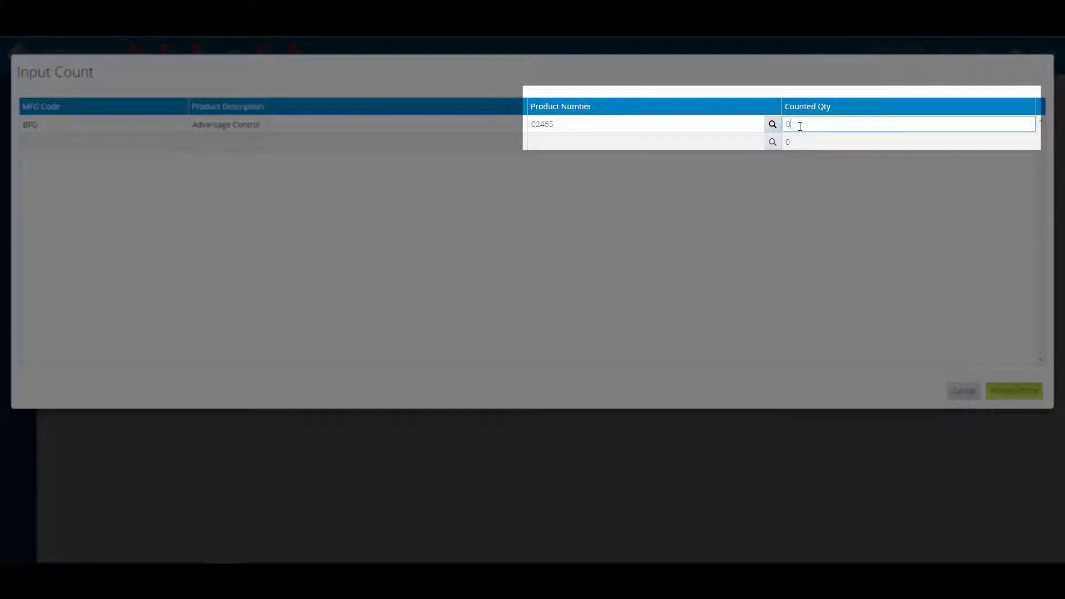
text(5)
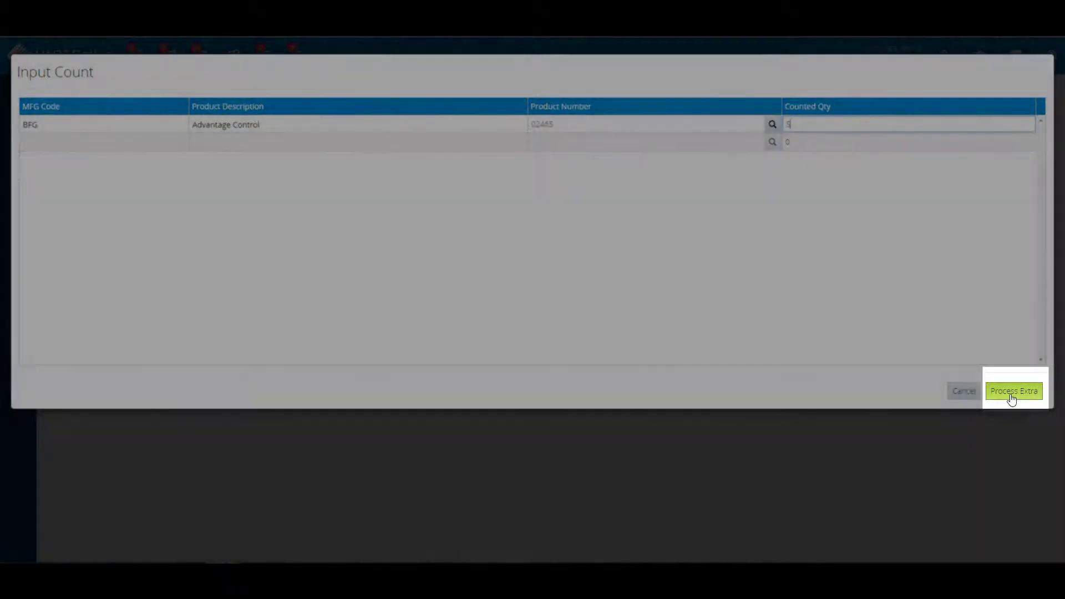
click(1011, 398)
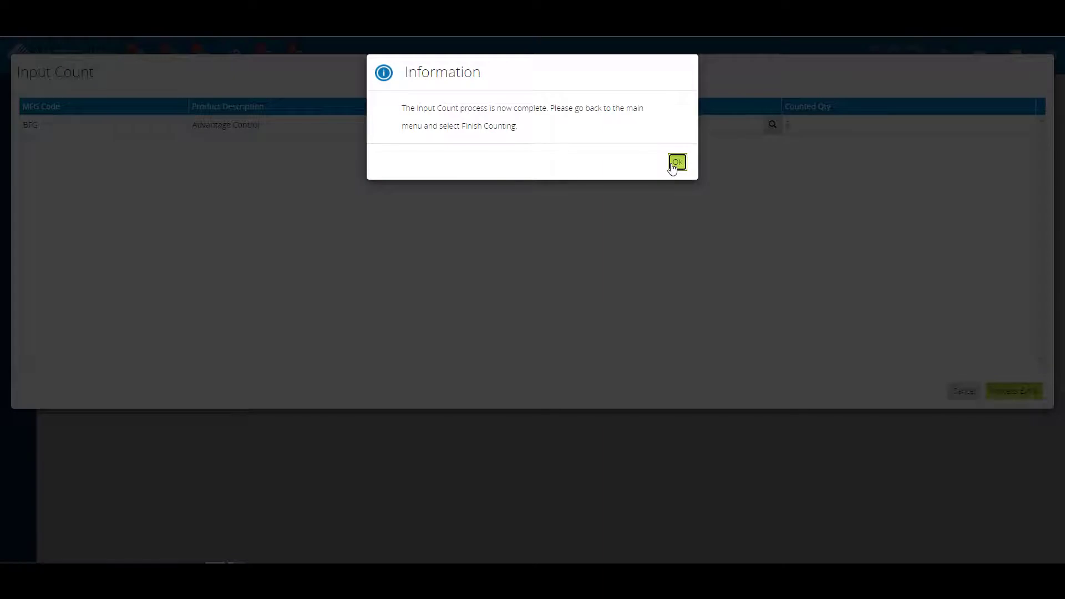
- Close the completed input count, save a core count of 10 for product 2546113, and close the Core Count Report
click(677, 162)
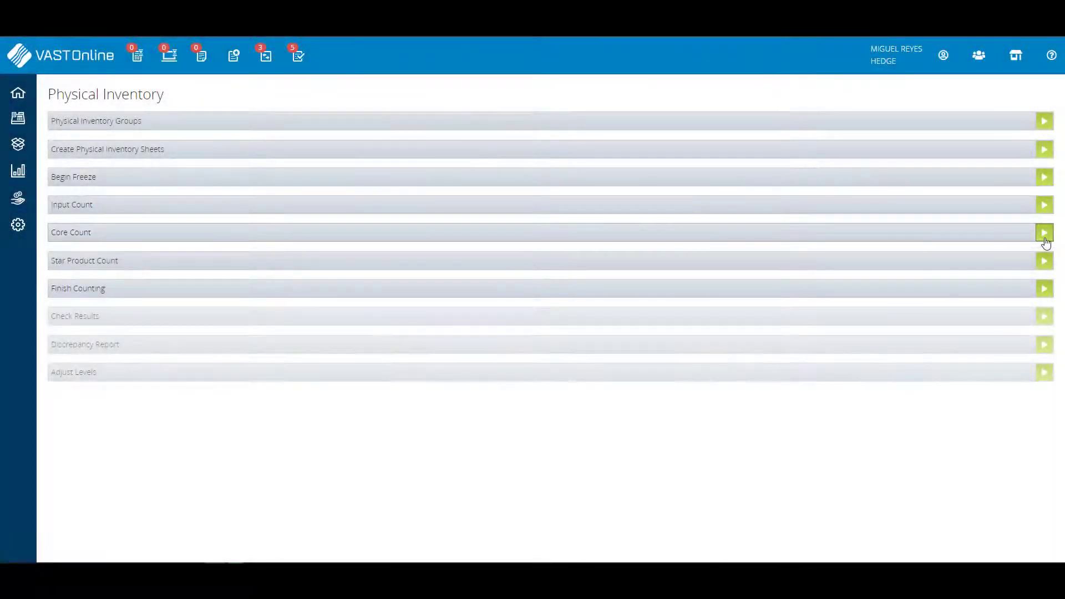
click(1044, 237)
text(10)
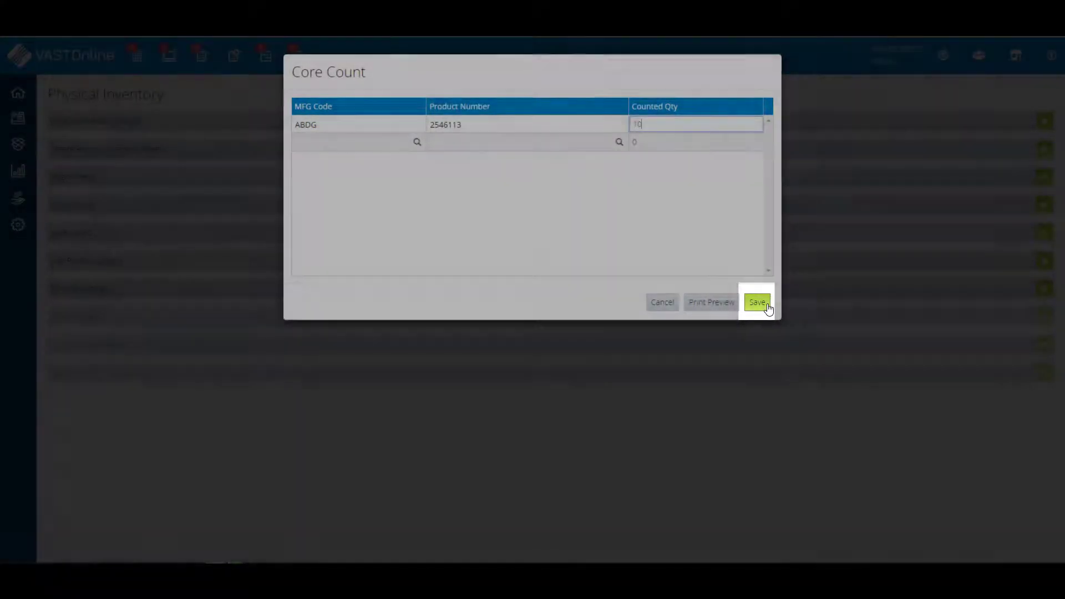
click(766, 305)
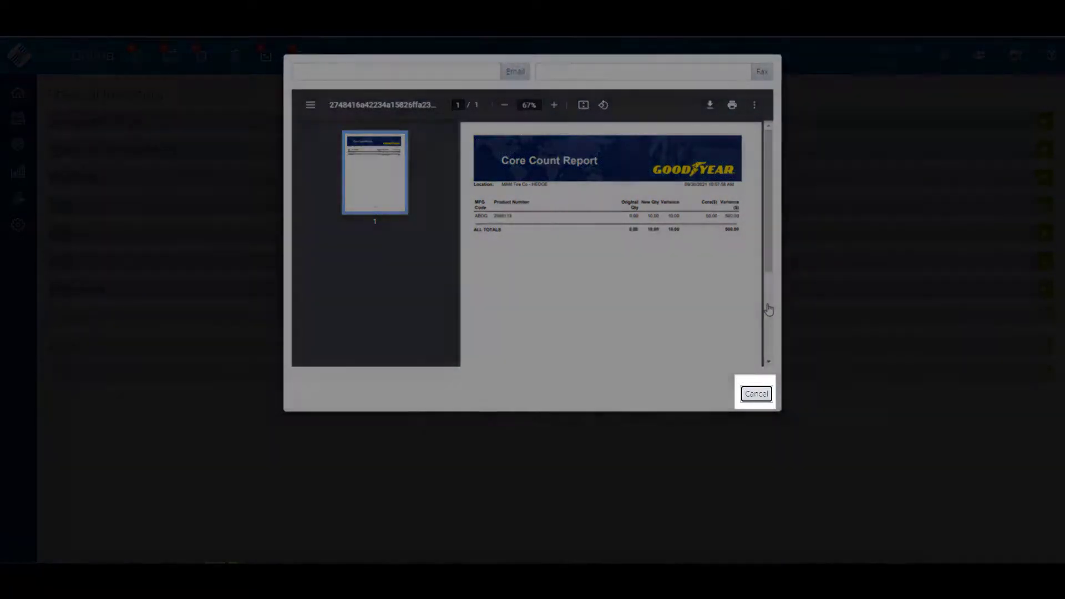
click(767, 399)
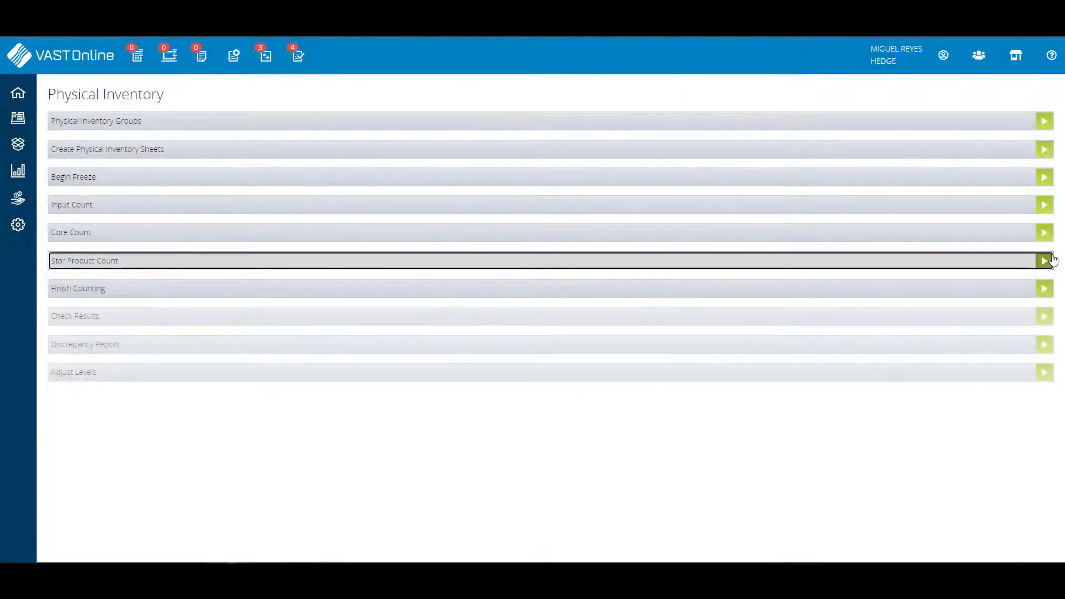
- Enter star product counted quantities of 10 for *356621026, 8 for *M94R/H7, 3 for *94RH7 and 14 for *383RT2TRK
click(1053, 260)
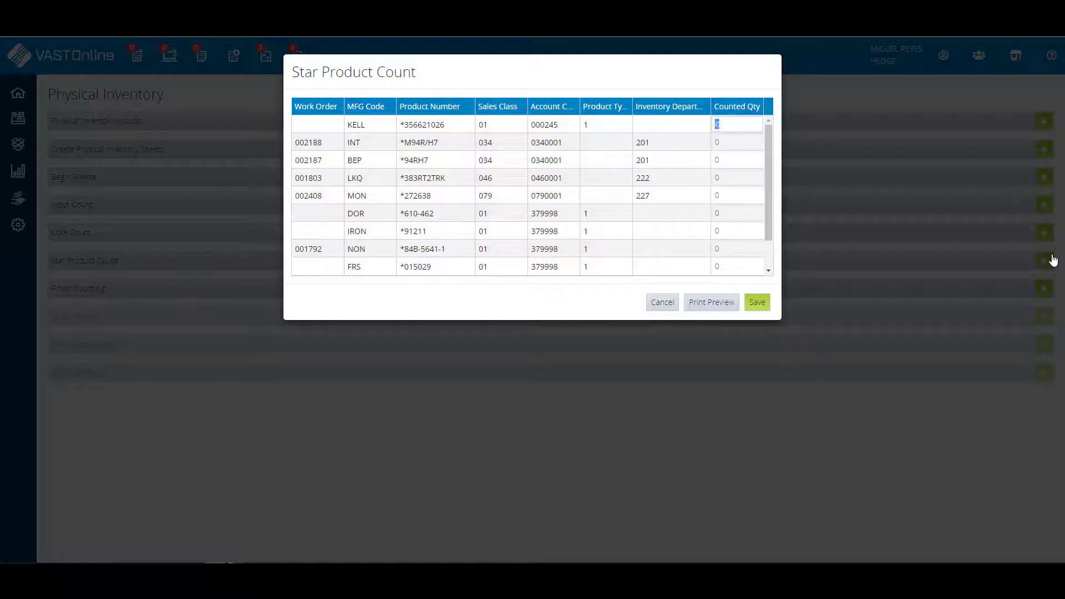
text(10)
click(746, 142)
text(8)
click(750, 157)
text(3)
click(749, 178)
text(14)
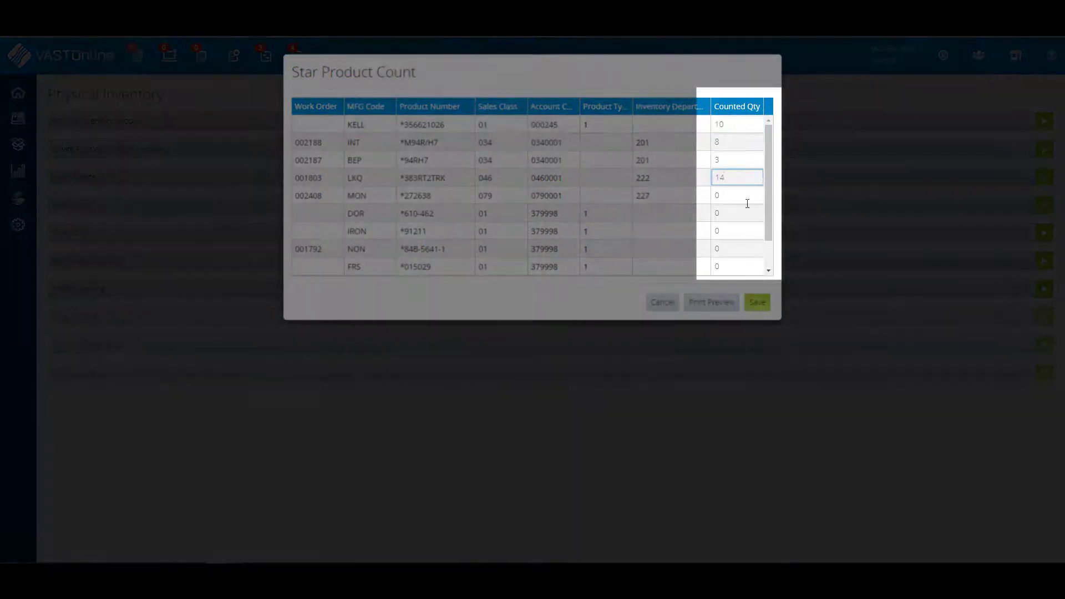
- Count 6 of star product *272638, 8 of *610-462 and 3 each of *91211, *84B-5641-1 and *015029, then save and close the report
click(728, 231)
text(3)
click(731, 249)
text(3)
click(734, 266)
text(3)
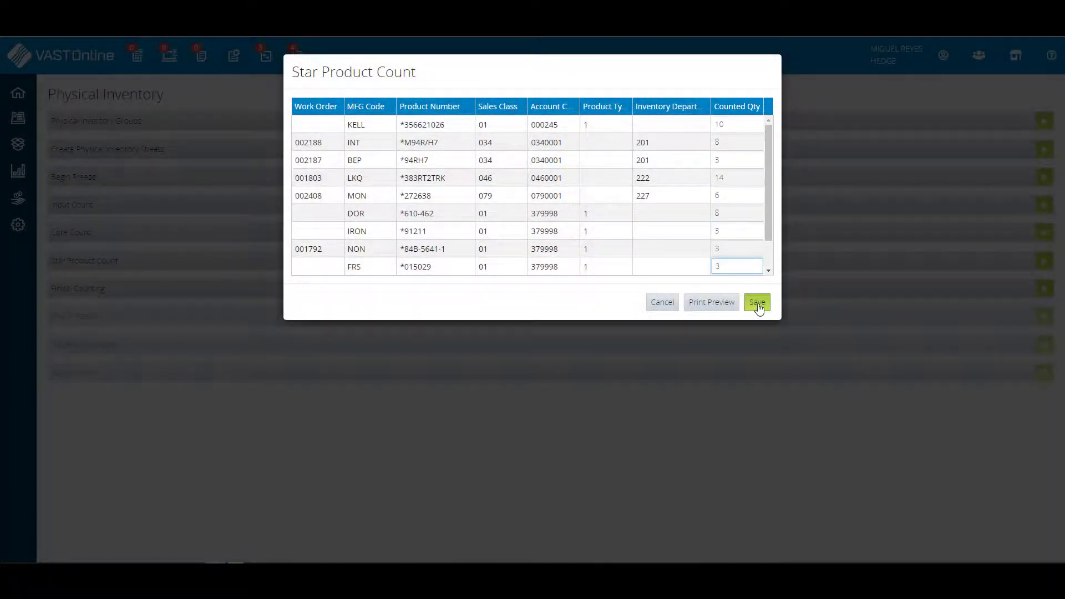
click(757, 302)
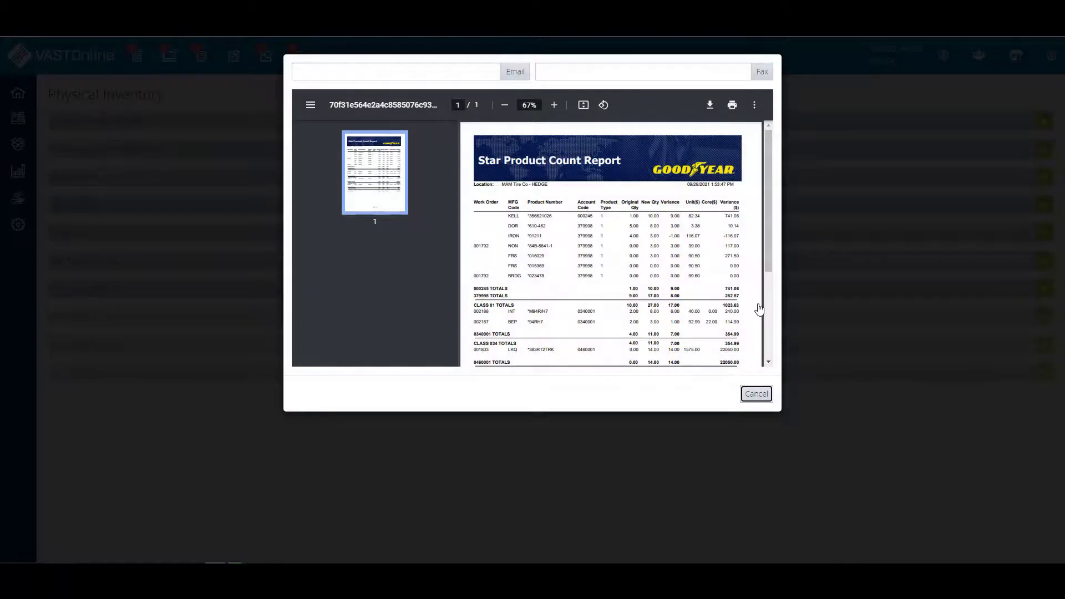
click(758, 395)
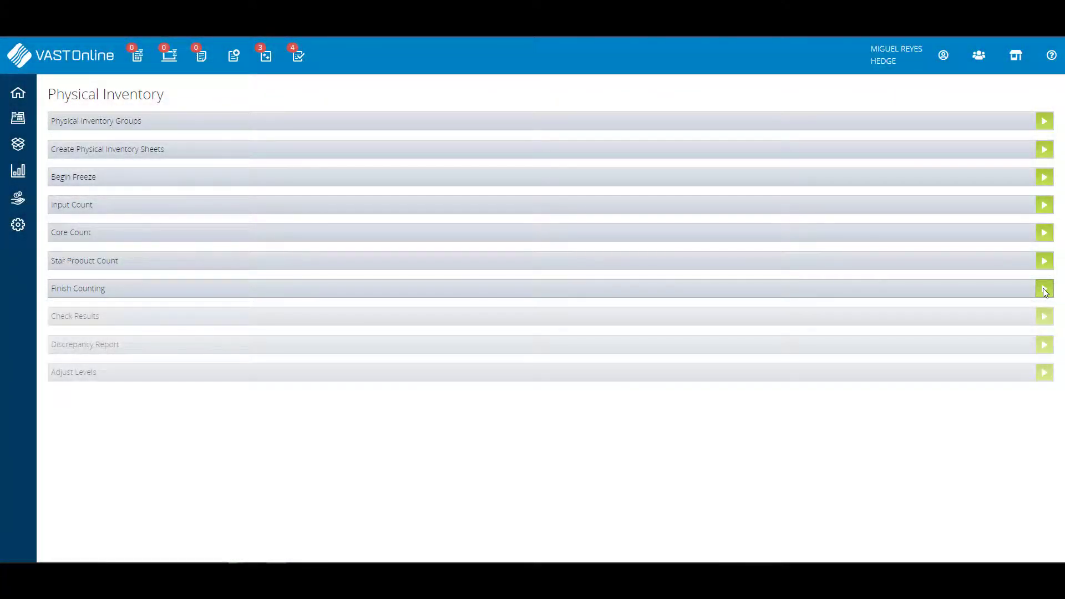
- Finish counting for the physical inventory and agree to lock the count entry
click(1044, 291)
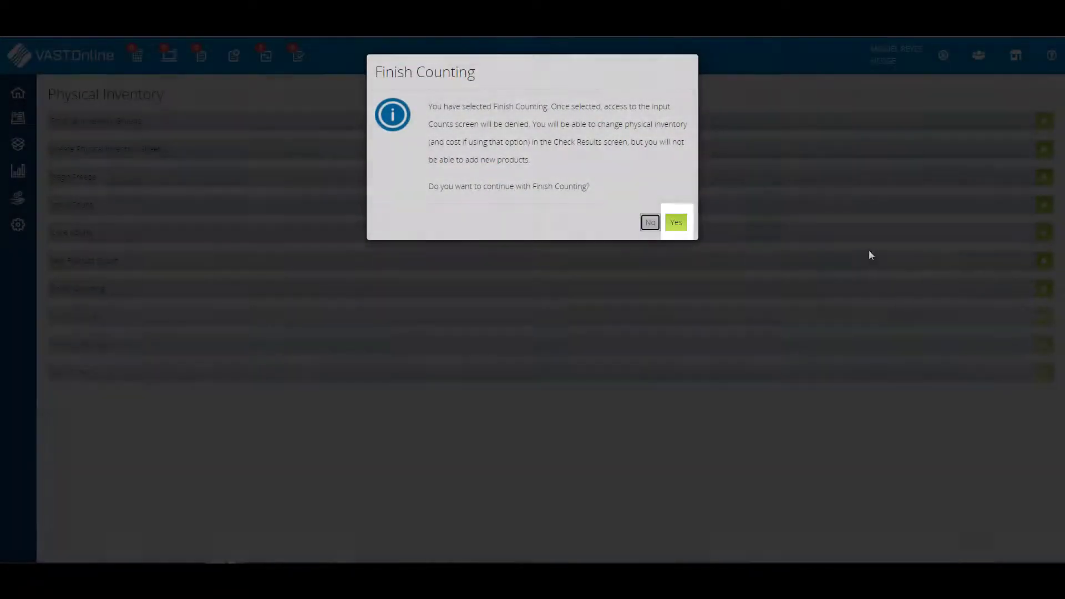
click(676, 222)
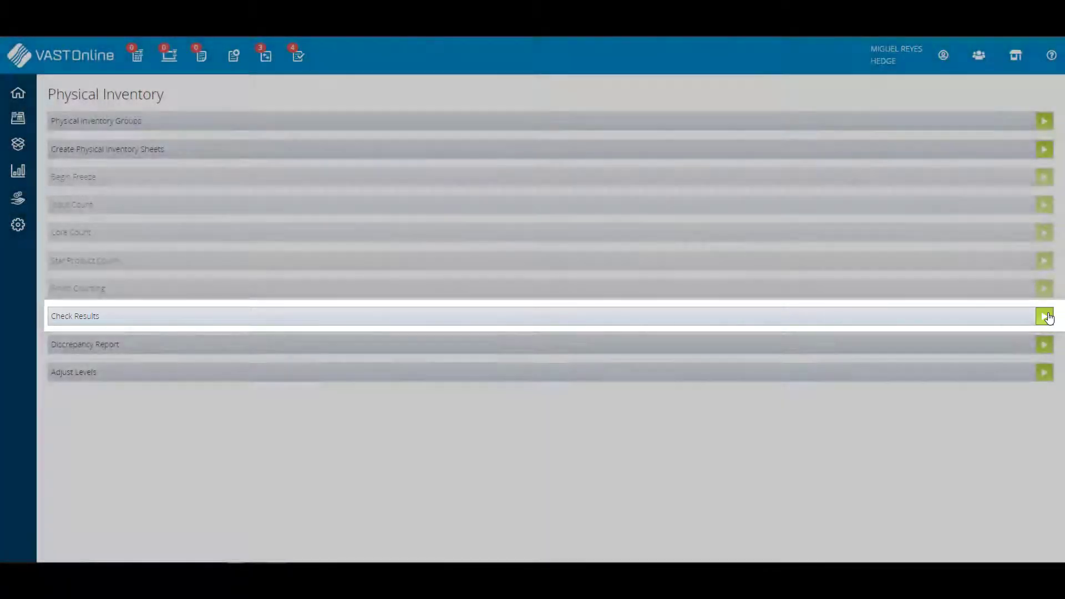
- Try counted quantities of 12 for 19330885, 5 for WSH and 2 for 0544 in Check Results, show only differences, and cancel
click(1045, 316)
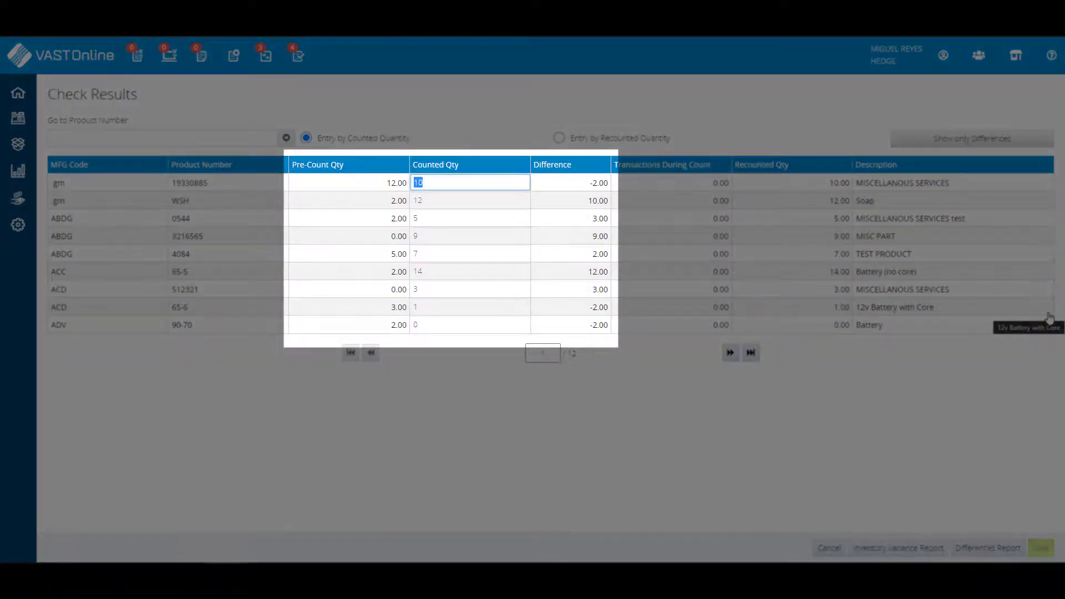
text(12)
click(481, 201)
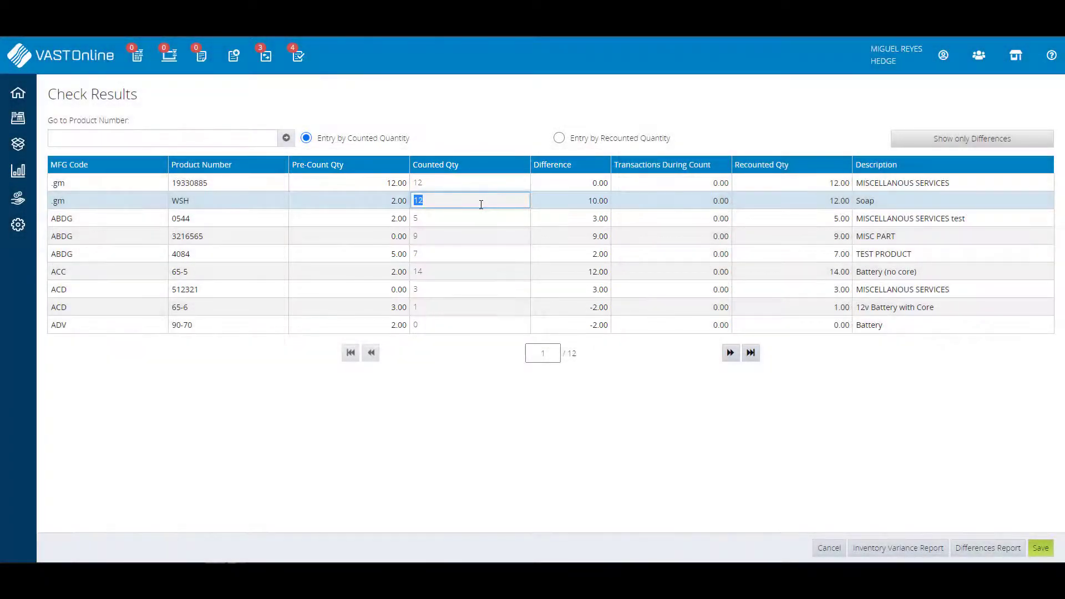
text(5)
click(485, 222)
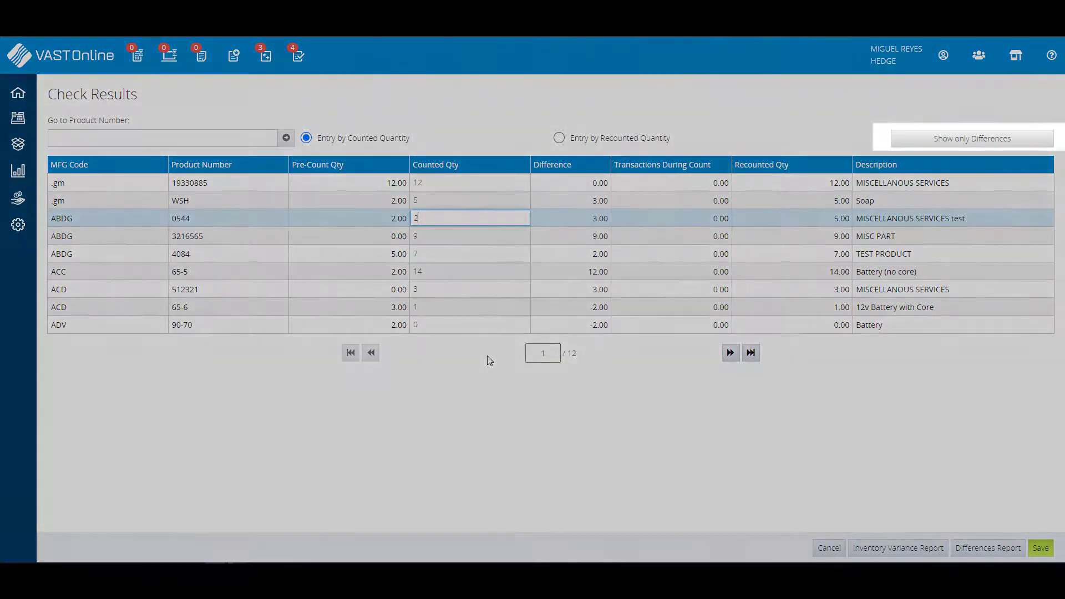
click(488, 362)
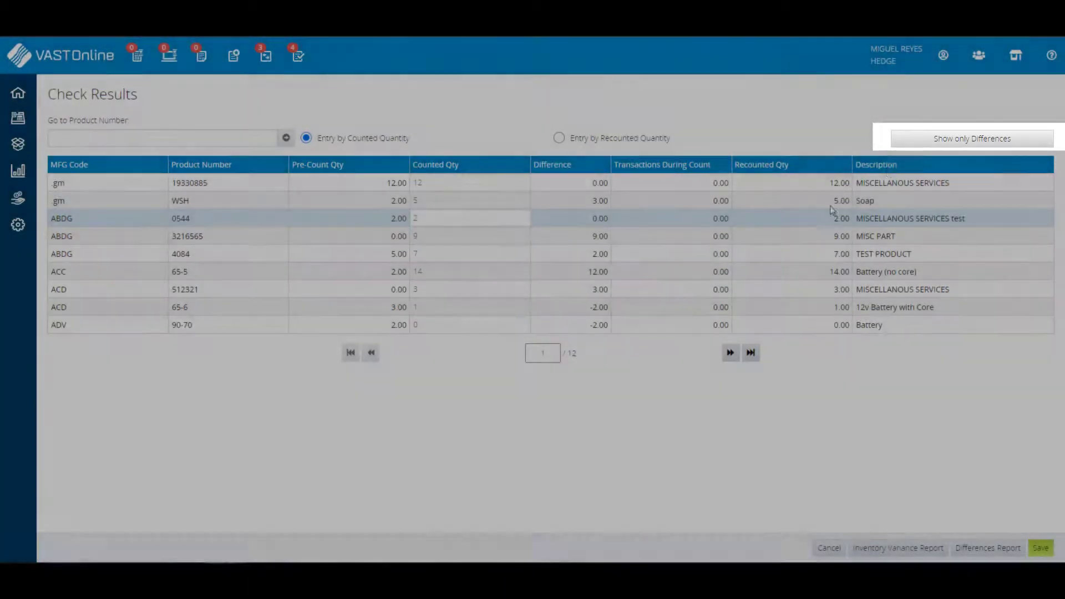
click(936, 146)
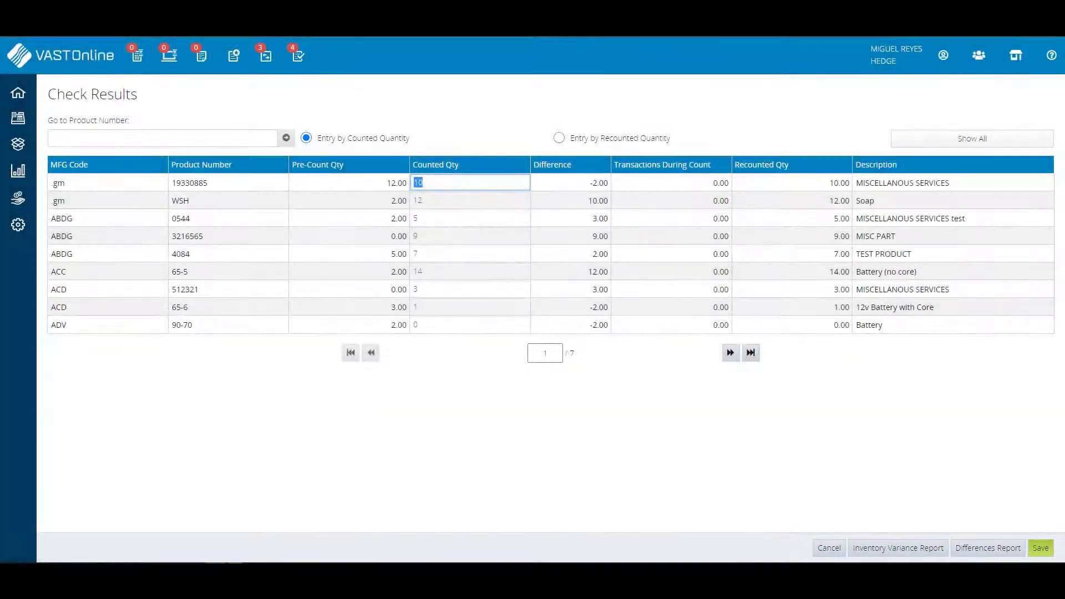
click(820, 554)
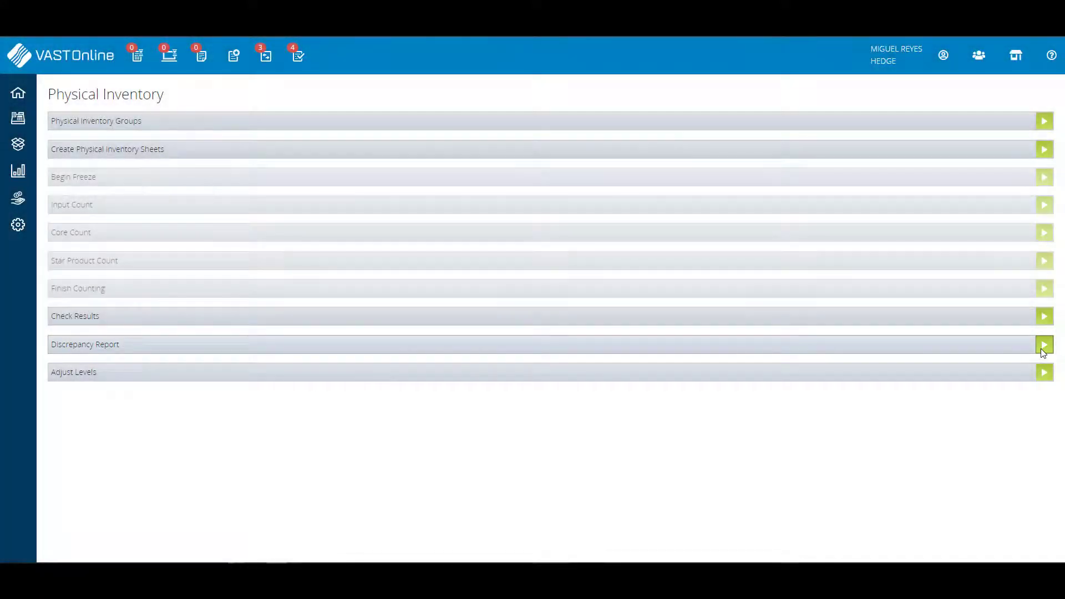
- Run the physical inventory Discrepancy Report, view it and close it
click(1042, 351)
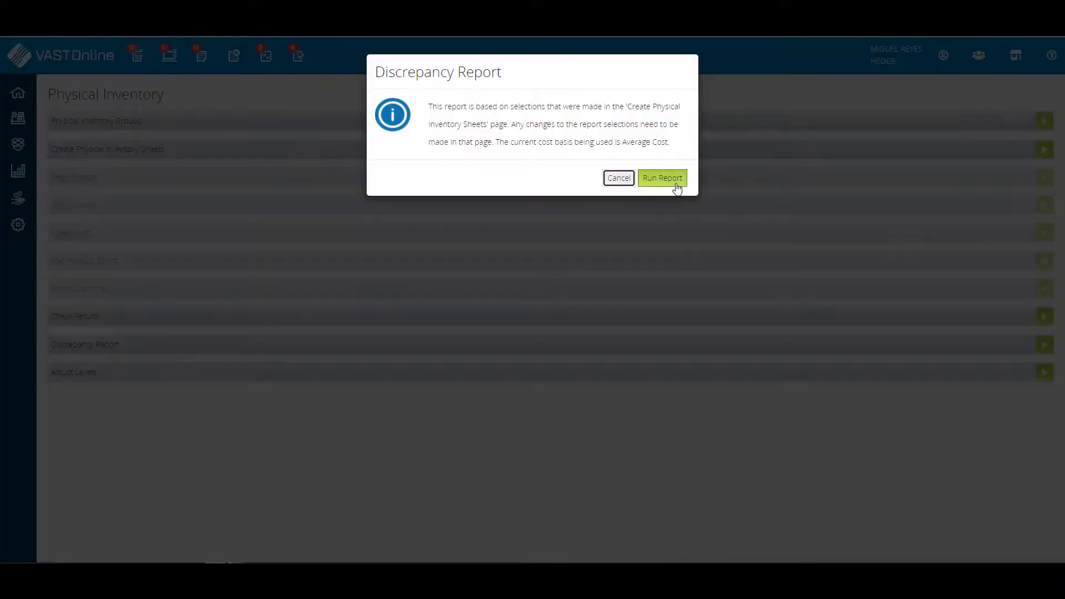
click(676, 184)
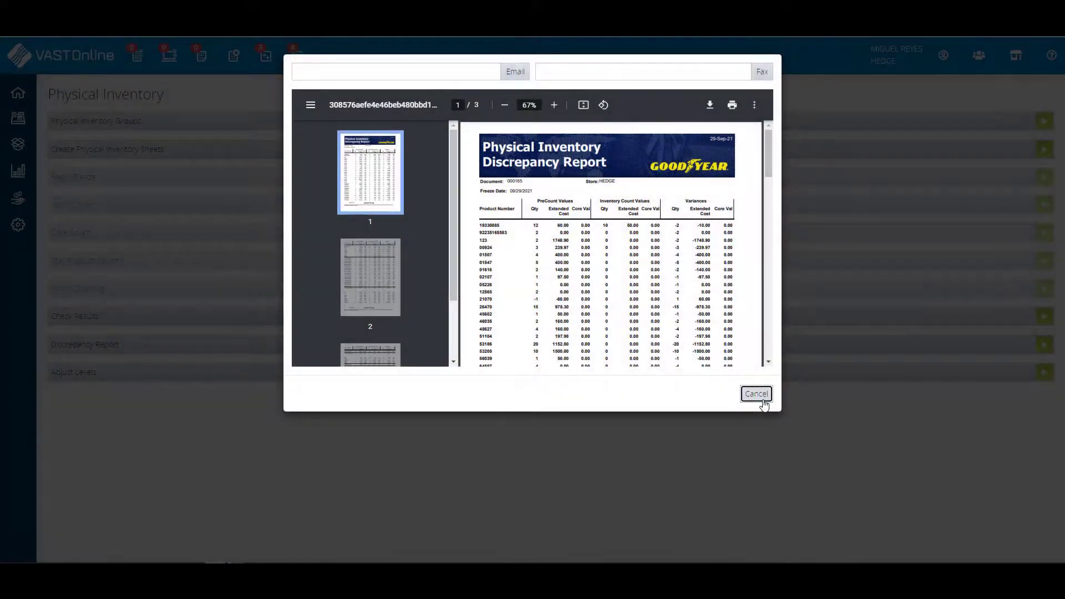
click(757, 394)
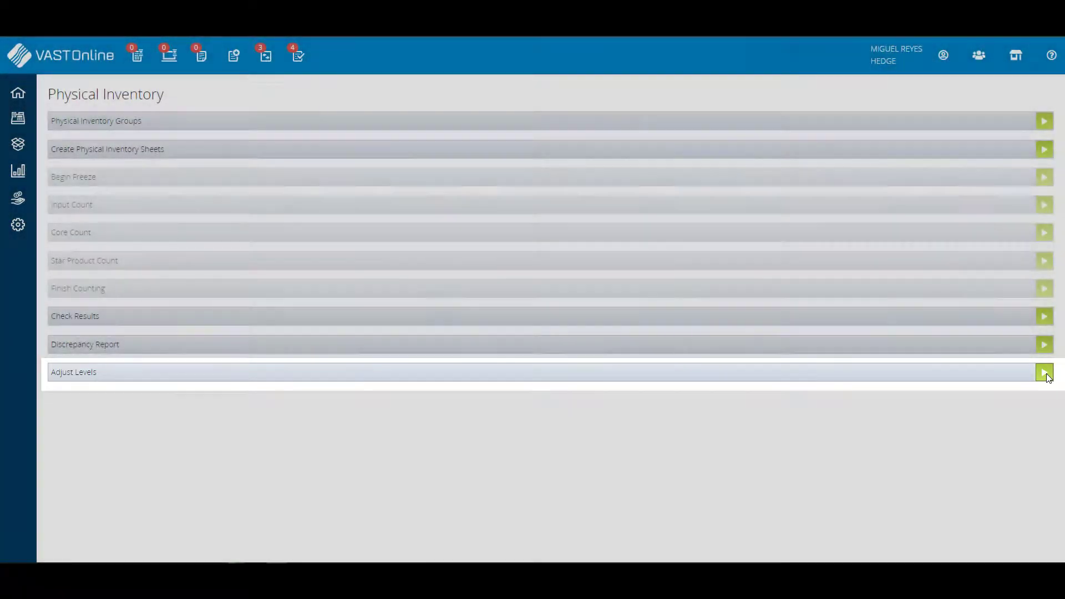
- Adjust the quantities on hand to the final counted quantities, accept the sanity check, and close the Adjustment Report
click(1044, 372)
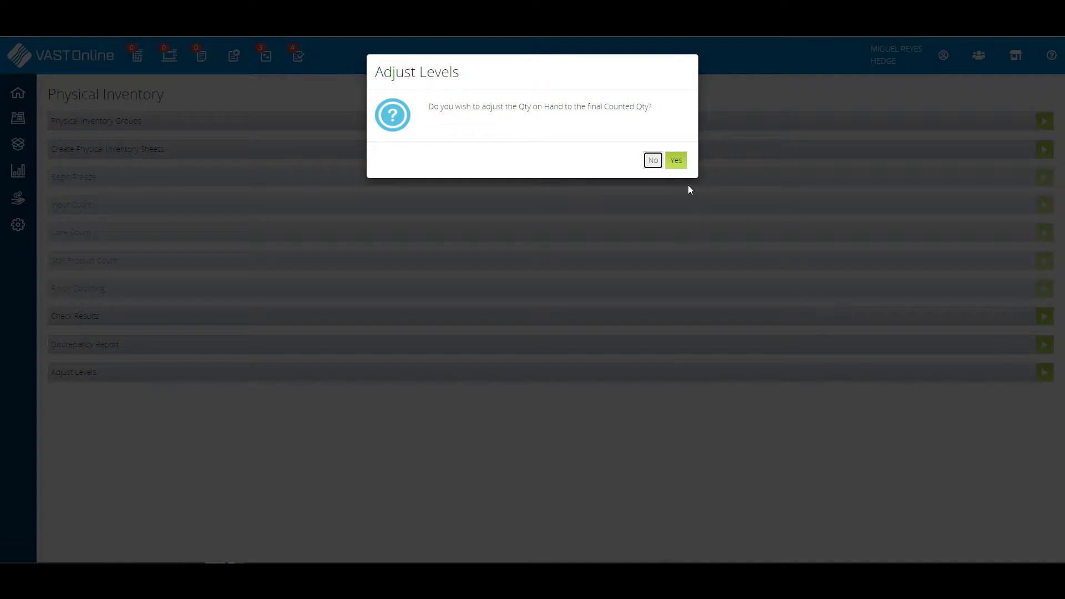
click(680, 169)
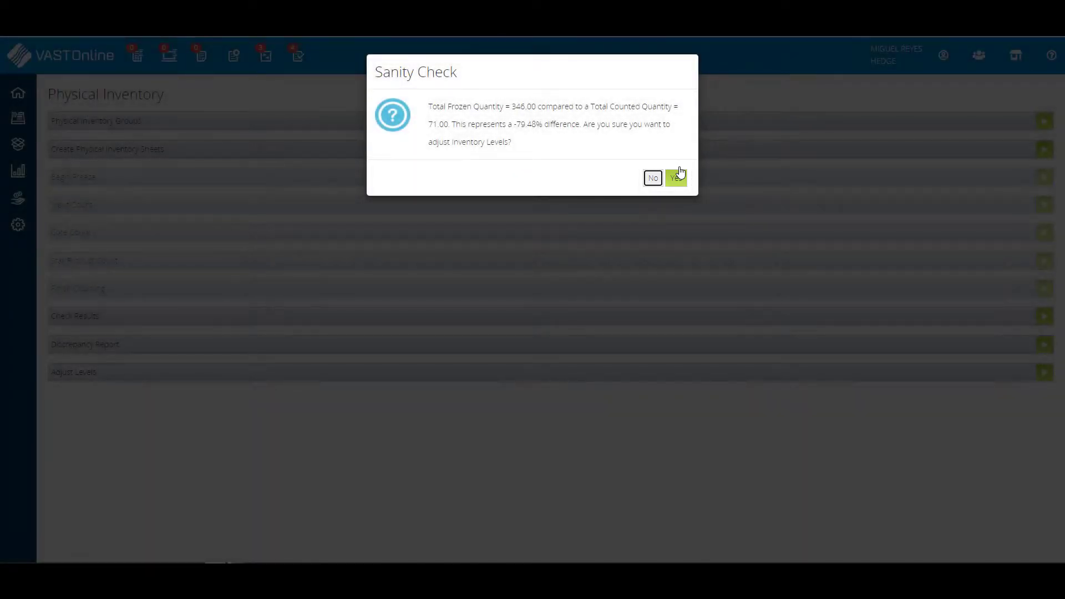
click(677, 178)
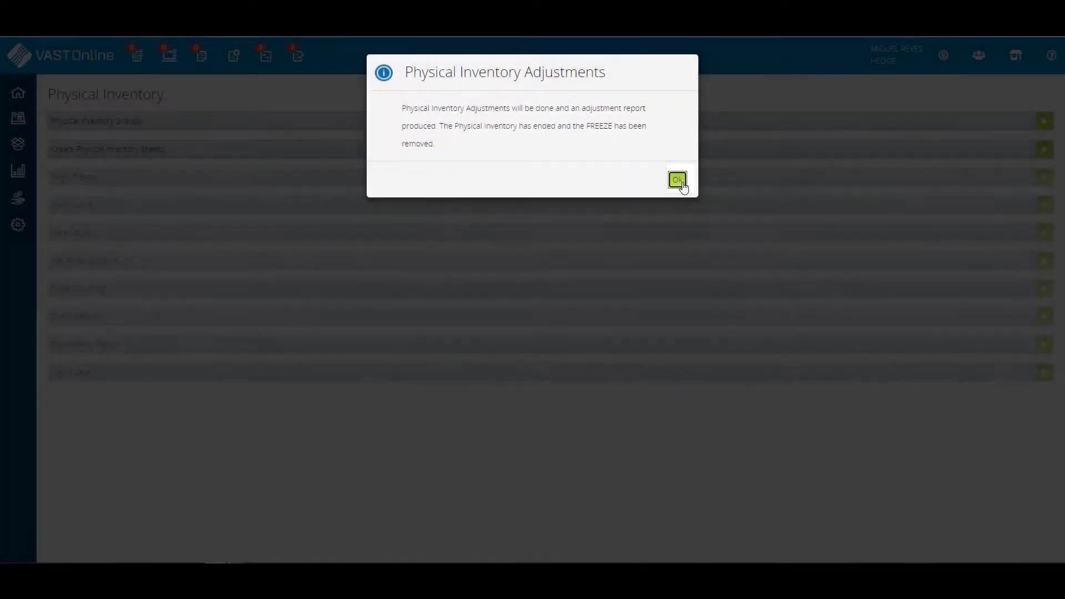
click(678, 181)
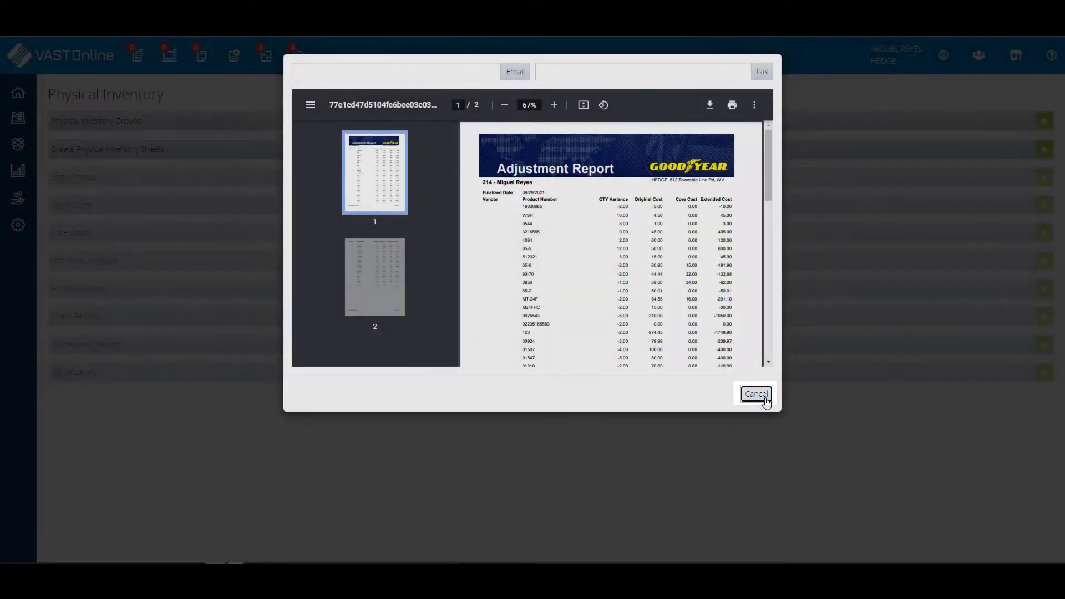
click(765, 398)
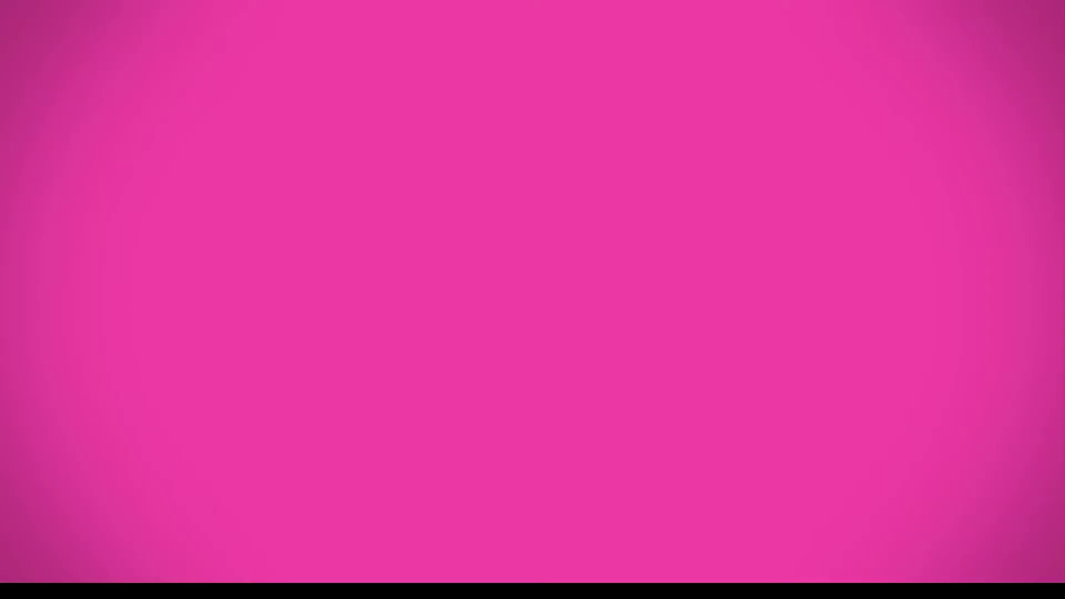